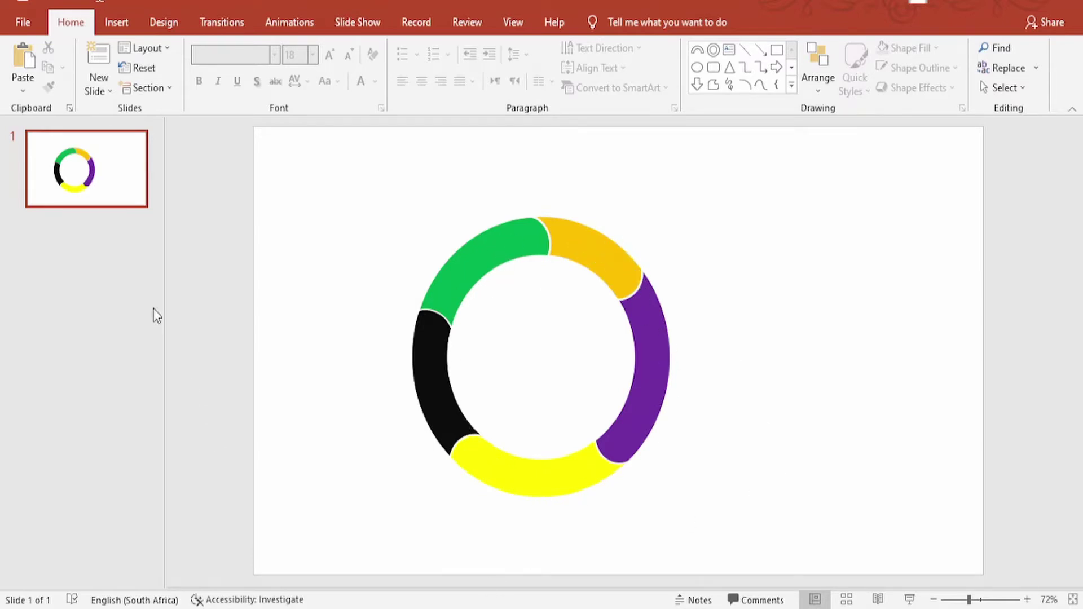
Duplicate slide 1 and delete the ring from the copy so slide 2 is blank
{"action": "left_click", "coordinate": [98, 199]}
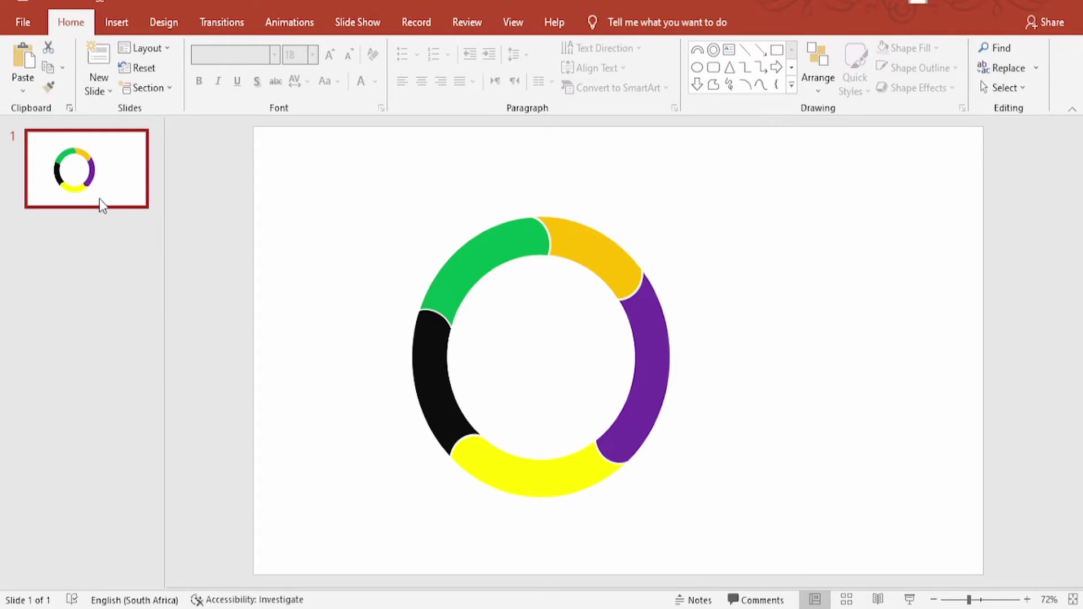
{"action": "key", "text": "Return"}
{"action": "left_click_drag", "start_coordinate": [360, 145], "coordinate": [751, 519]}
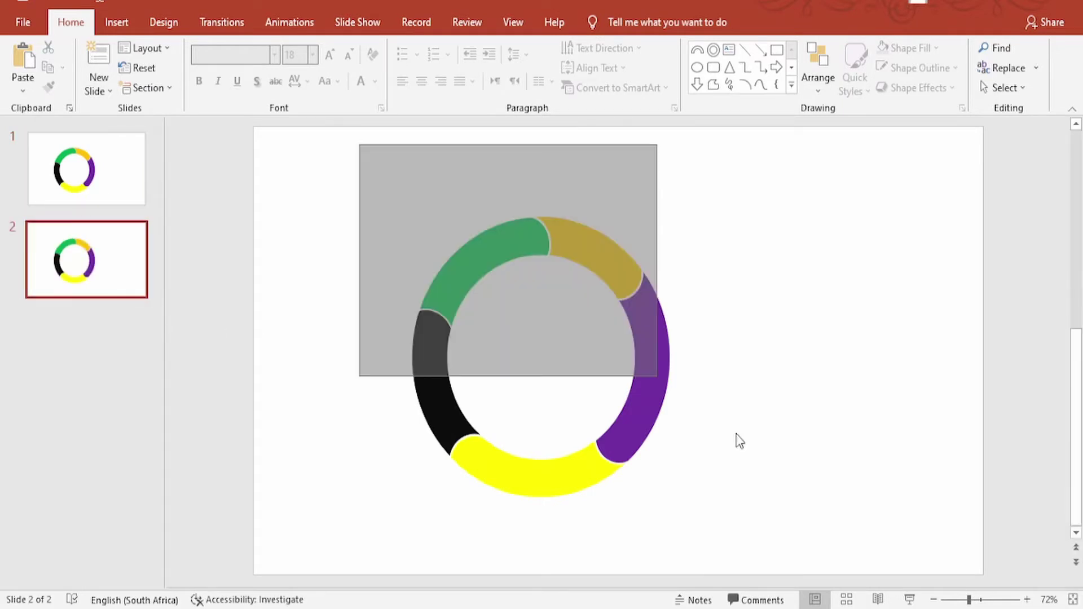
{"action": "key", "text": "Delete"}
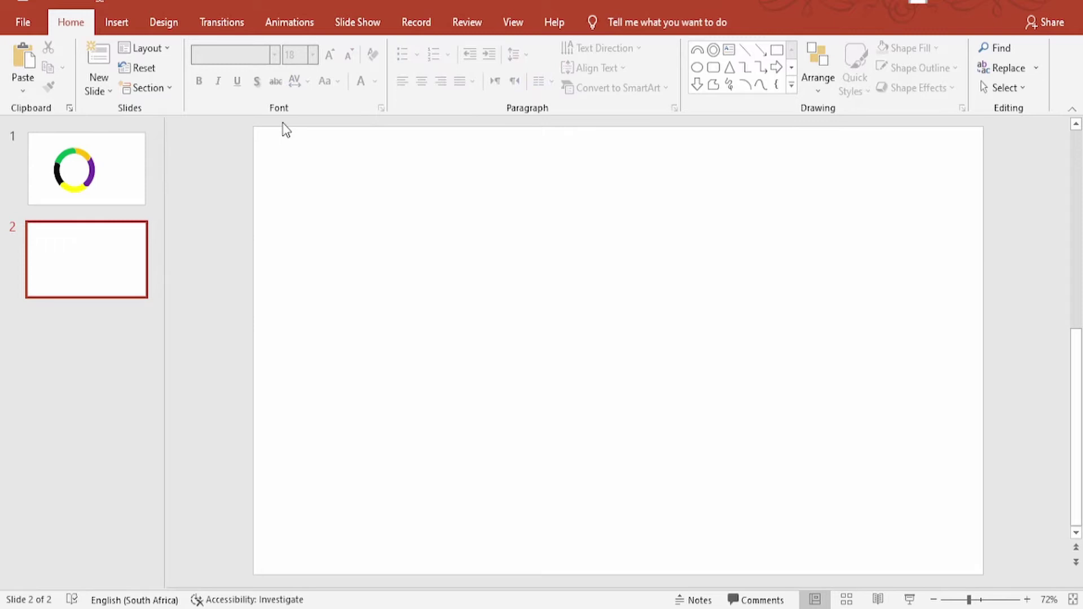
Draw a donut shape, centre it on slide 2 and thin its ring
{"action": "left_click", "coordinate": [118, 26]}
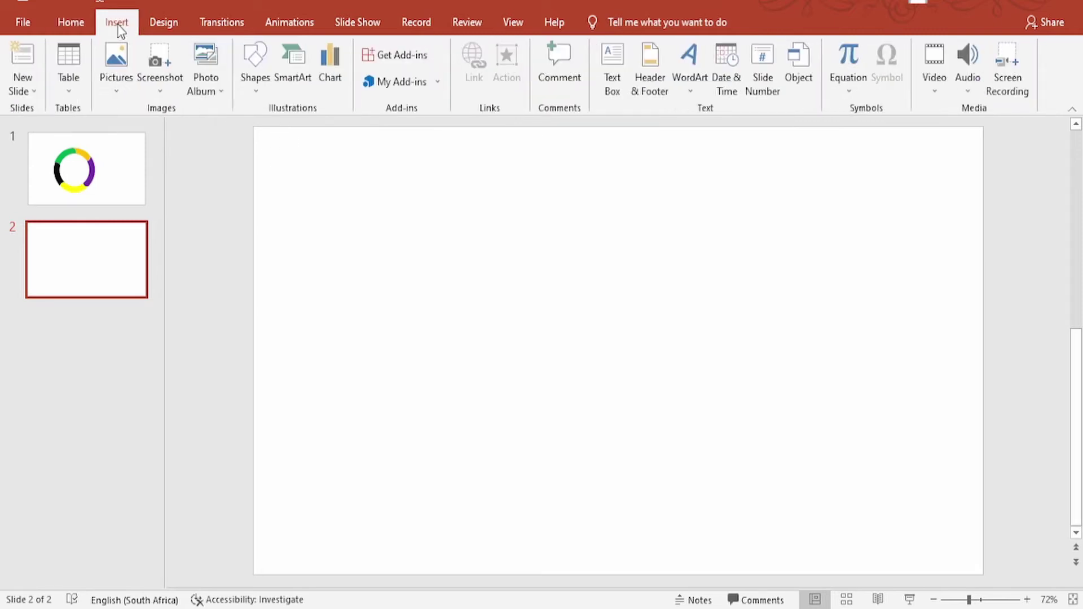
{"action": "left_click", "coordinate": [249, 94]}
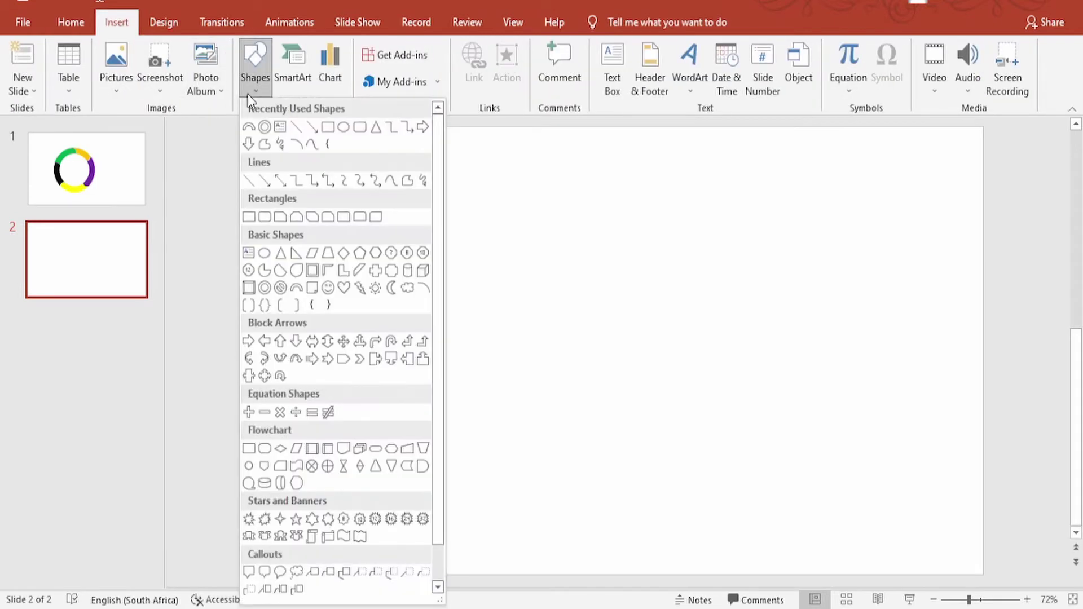
{"action": "left_click", "coordinate": [264, 288]}
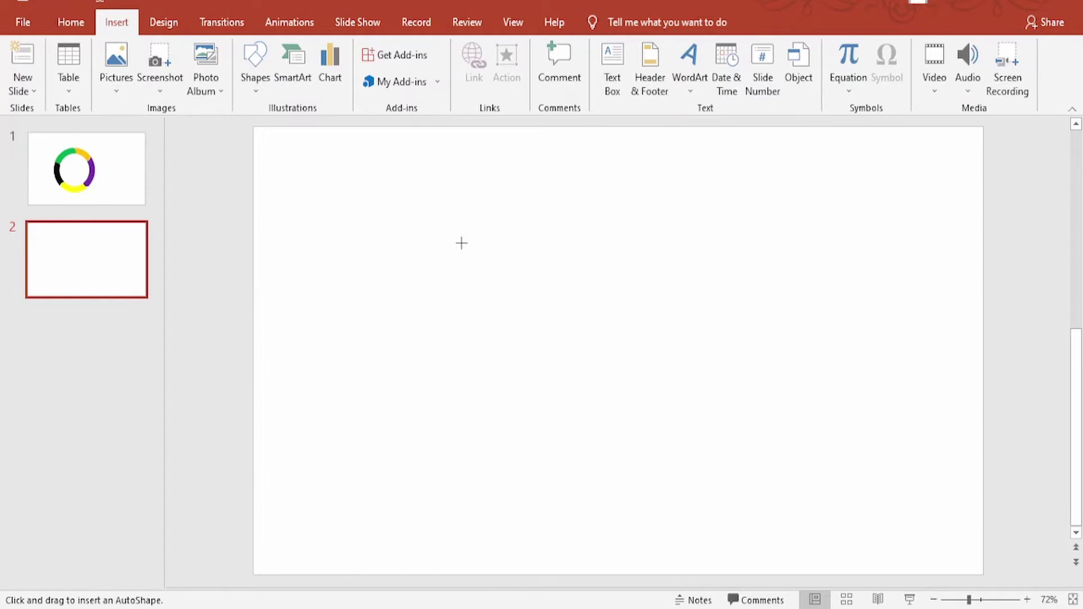
{"action": "left_click_drag", "start_coordinate": [461, 252], "coordinate": [701, 513]}
{"action": "left_click_drag", "start_coordinate": [653, 314], "coordinate": [602, 339]}
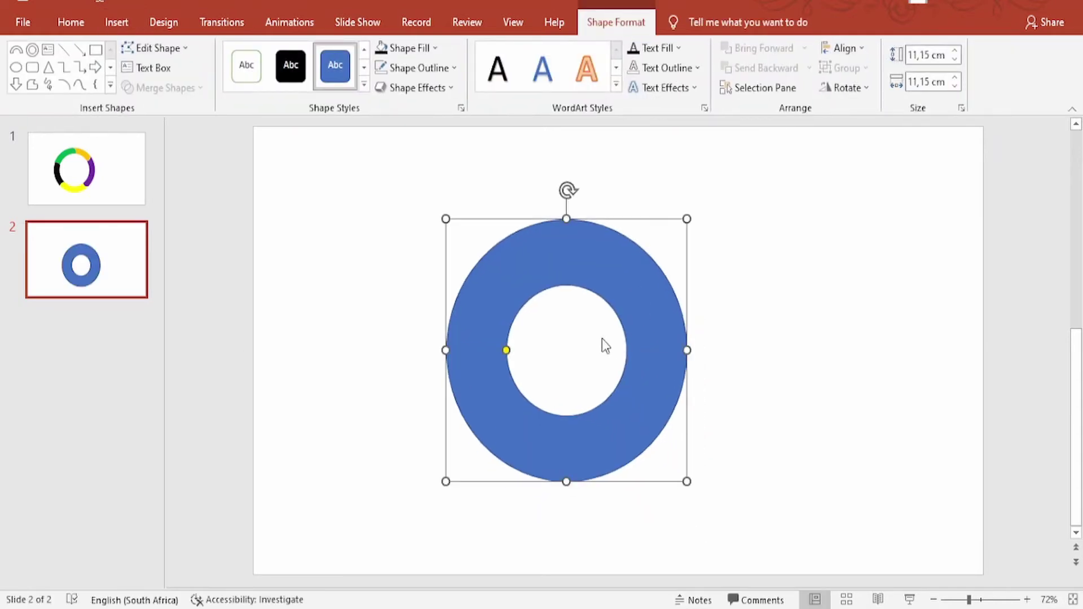
{"action": "left_click_drag", "start_coordinate": [505, 350], "coordinate": [477, 355]}
Set the donut's Shape Outline to No Outline
{"action": "left_click", "coordinate": [378, 281]}
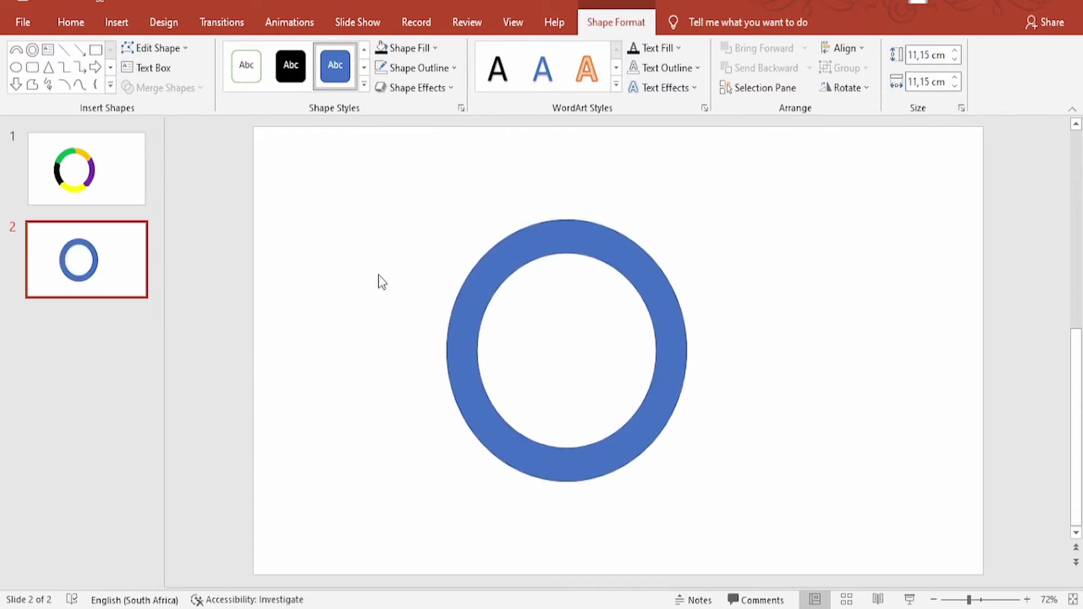
{"action": "left_click", "coordinate": [567, 244]}
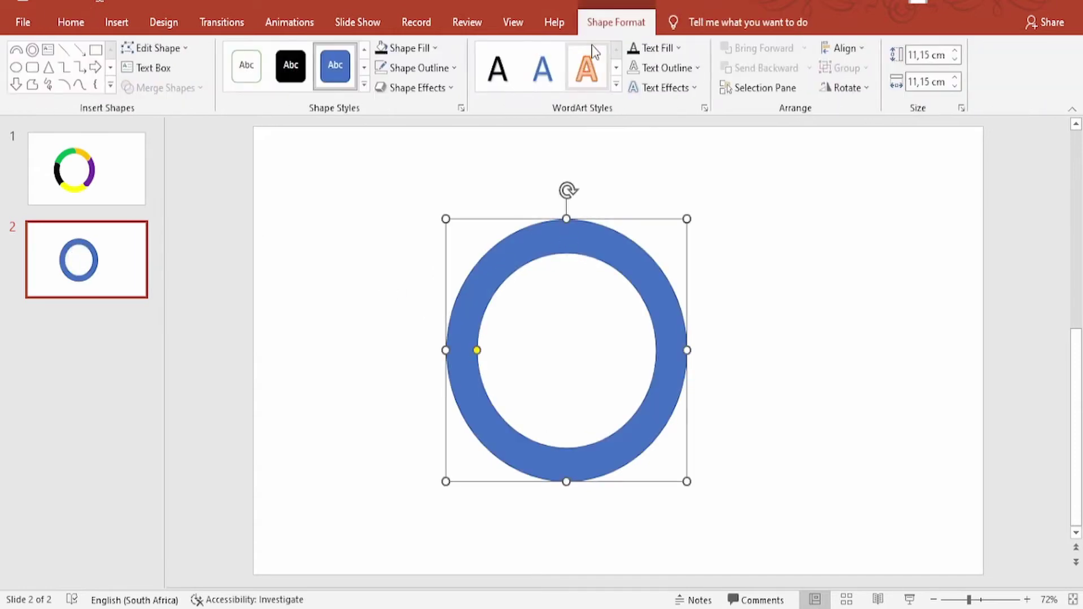
{"action": "left_click", "coordinate": [437, 69]}
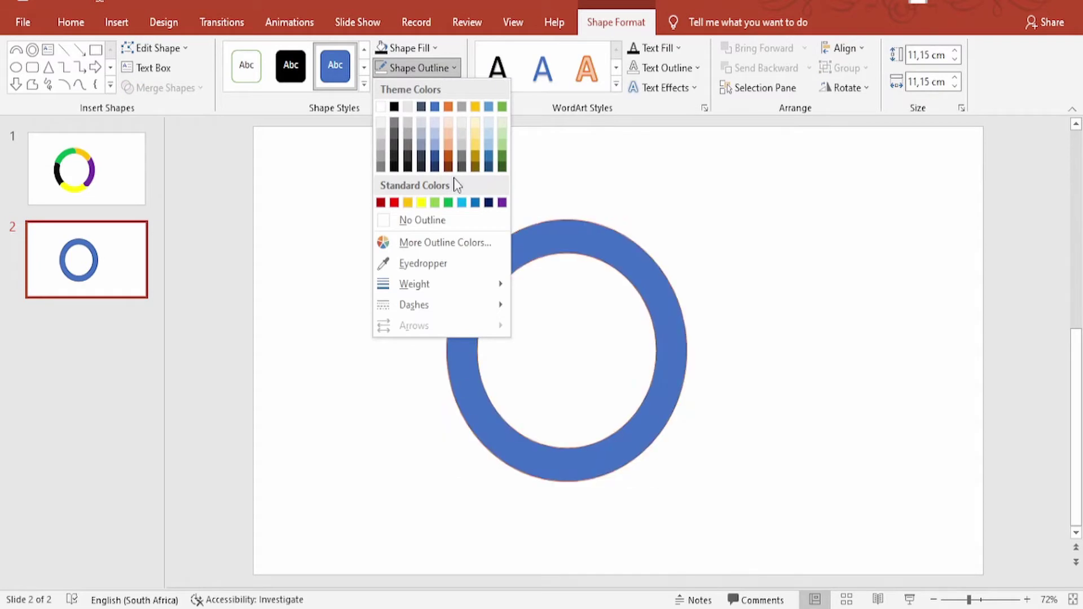
{"action": "left_click", "coordinate": [445, 222]}
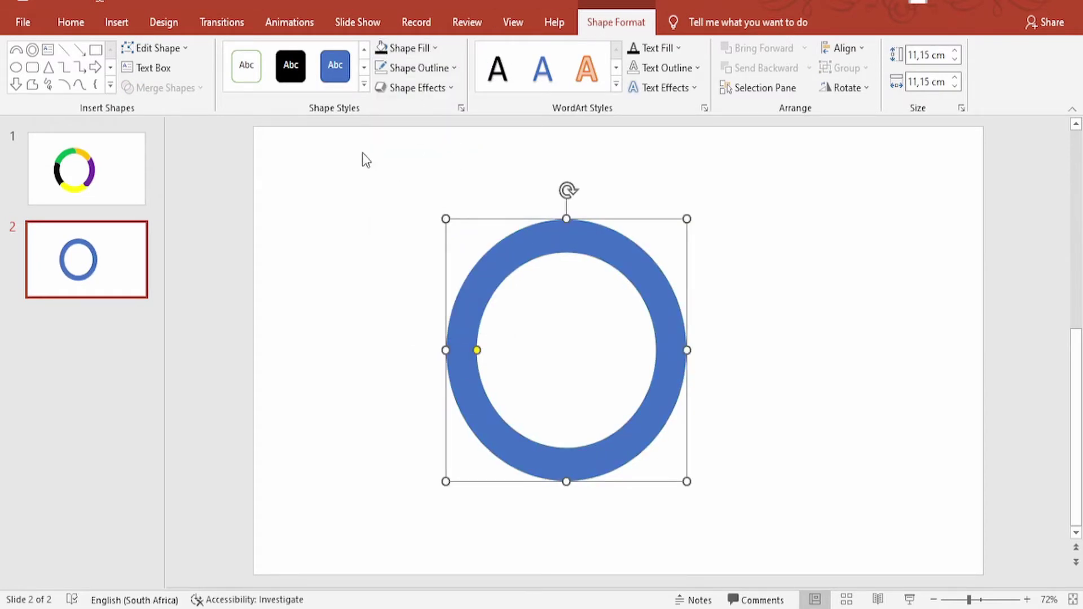
Draw a small block arc beside the ring
{"action": "left_click", "coordinate": [329, 225]}
{"action": "left_click", "coordinate": [117, 23]}
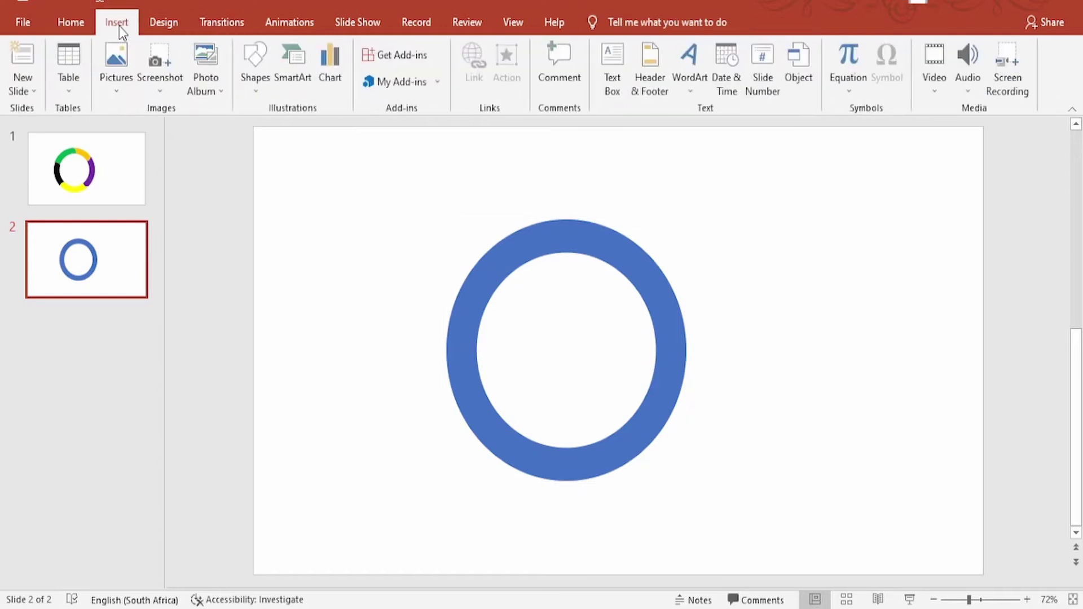
{"action": "left_click", "coordinate": [252, 85]}
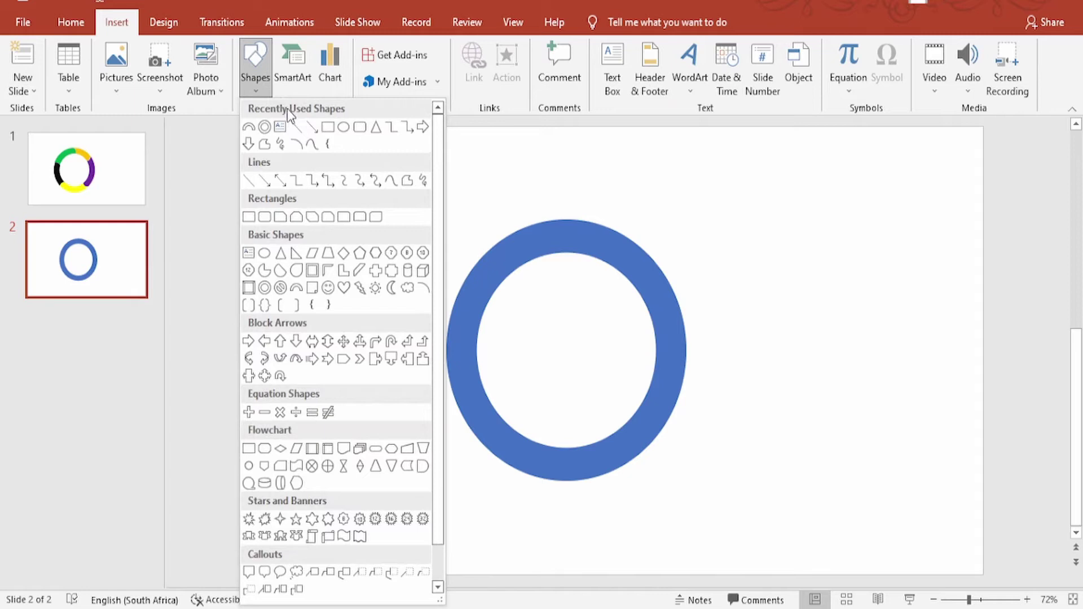
{"action": "left_click", "coordinate": [252, 135]}
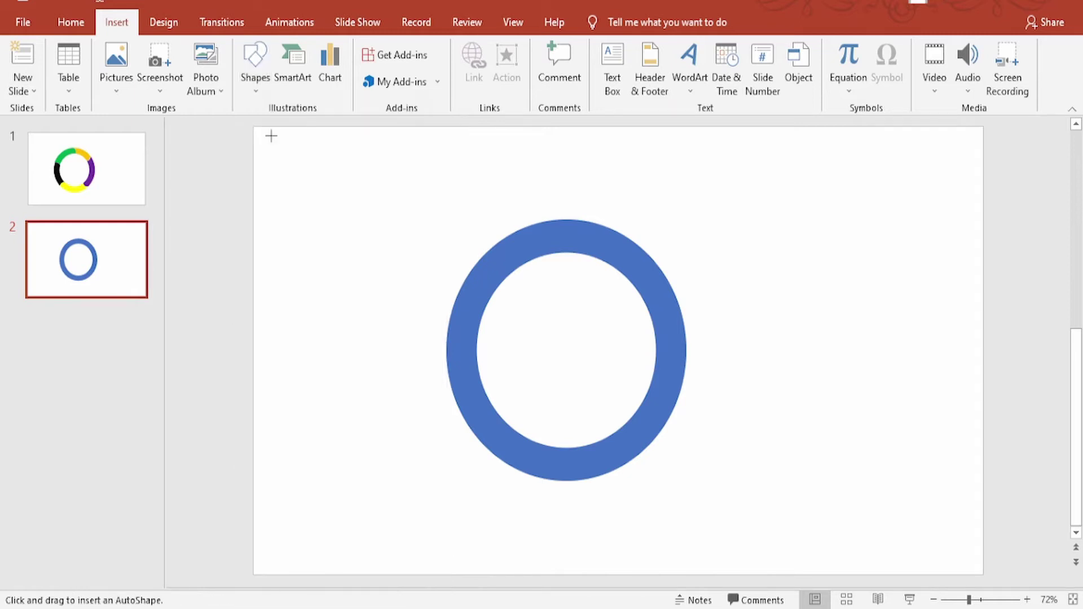
{"action": "mouse_move", "coordinate": [756, 294]}
{"action": "left_mouse_down"}
{"action": "mouse_move", "coordinate": [807, 344]}
{"action": "mouse_move", "coordinate": [807, 317]}
{"action": "left_mouse_up"}
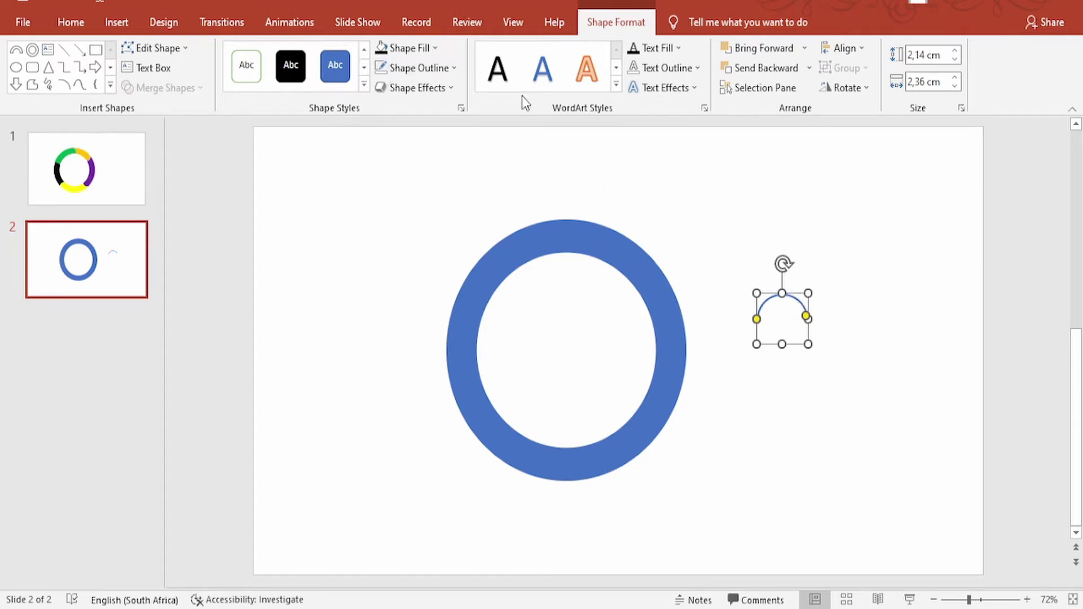
Set the arc to No Fill and move it onto the ring's top edge
{"action": "left_click", "coordinate": [401, 53]}
{"action": "left_click", "coordinate": [411, 198]}
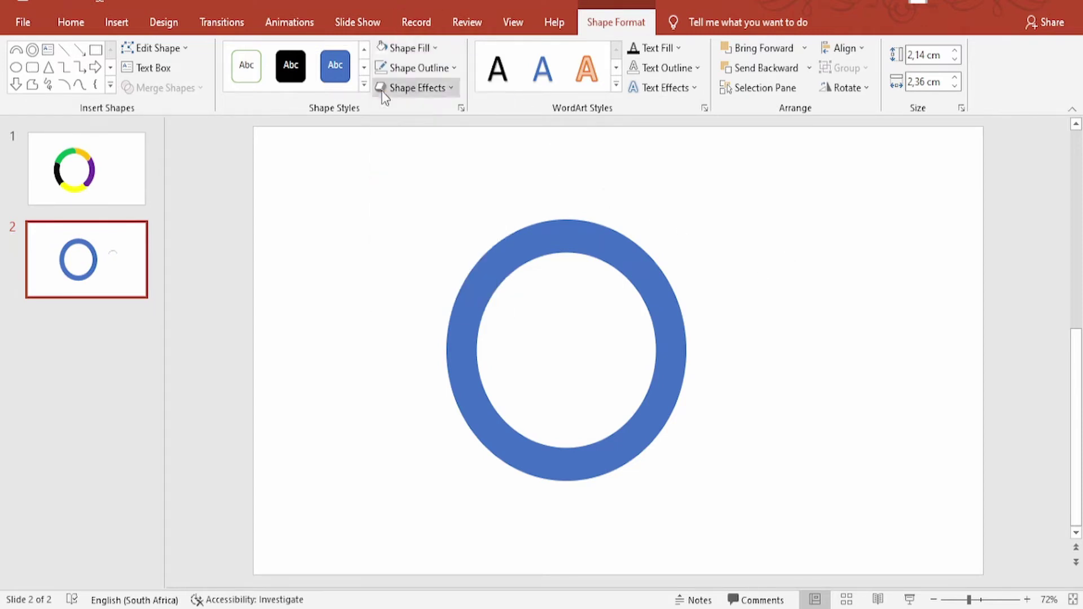
{"action": "left_click_drag", "start_coordinate": [793, 293], "coordinate": [604, 221]}
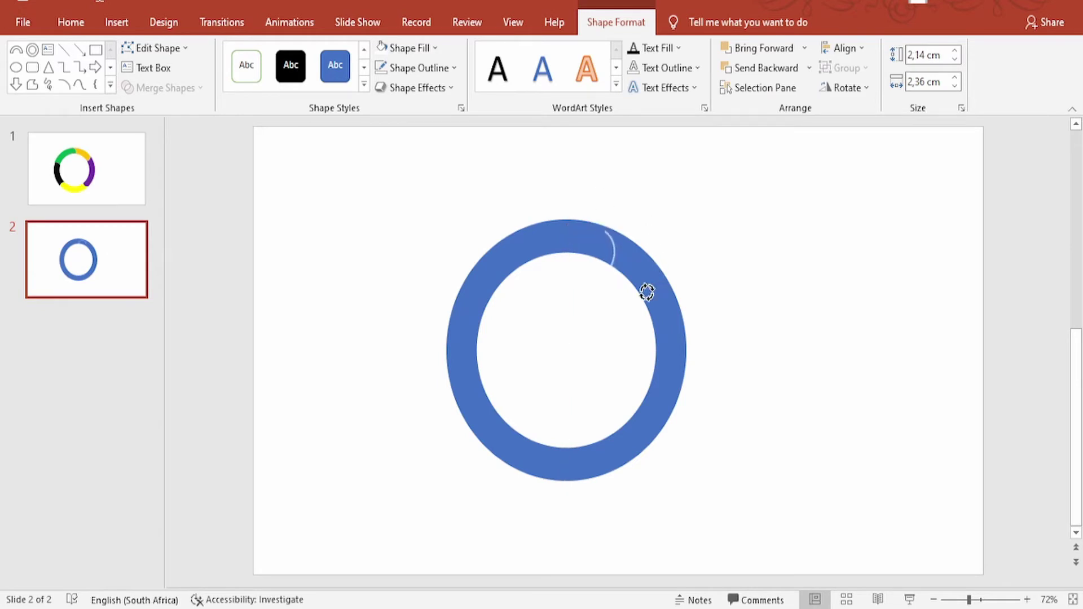
Rotate and nudge the top arc so it follows the ring's curve
{"action": "left_click_drag", "start_coordinate": [592, 197], "coordinate": [632, 288]}
{"action": "left_click_drag", "start_coordinate": [613, 241], "coordinate": [628, 233]}
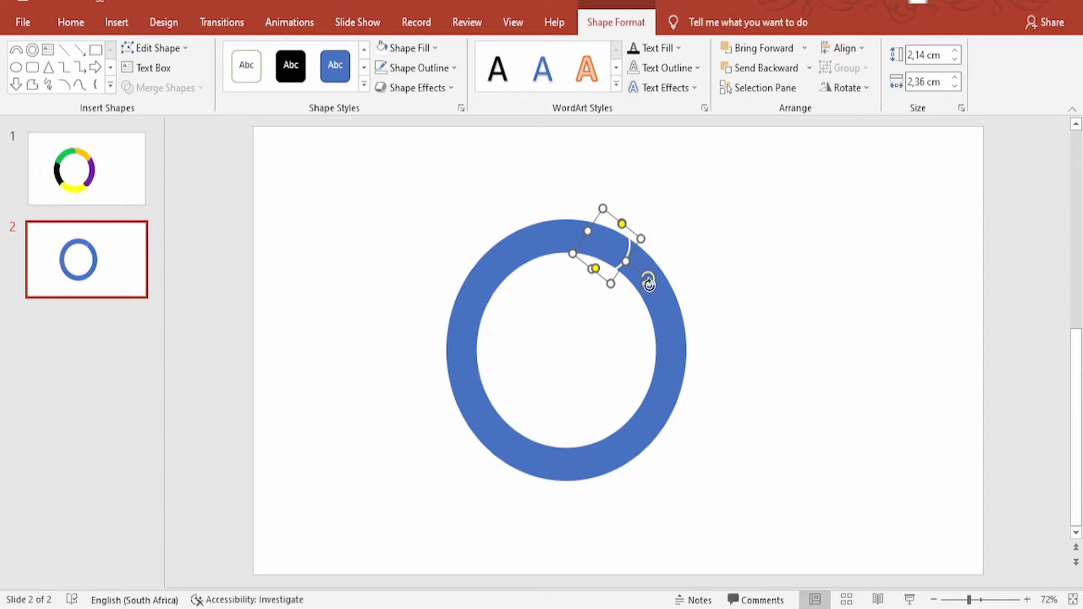
{"action": "left_click_drag", "start_coordinate": [648, 283], "coordinate": [636, 305]}
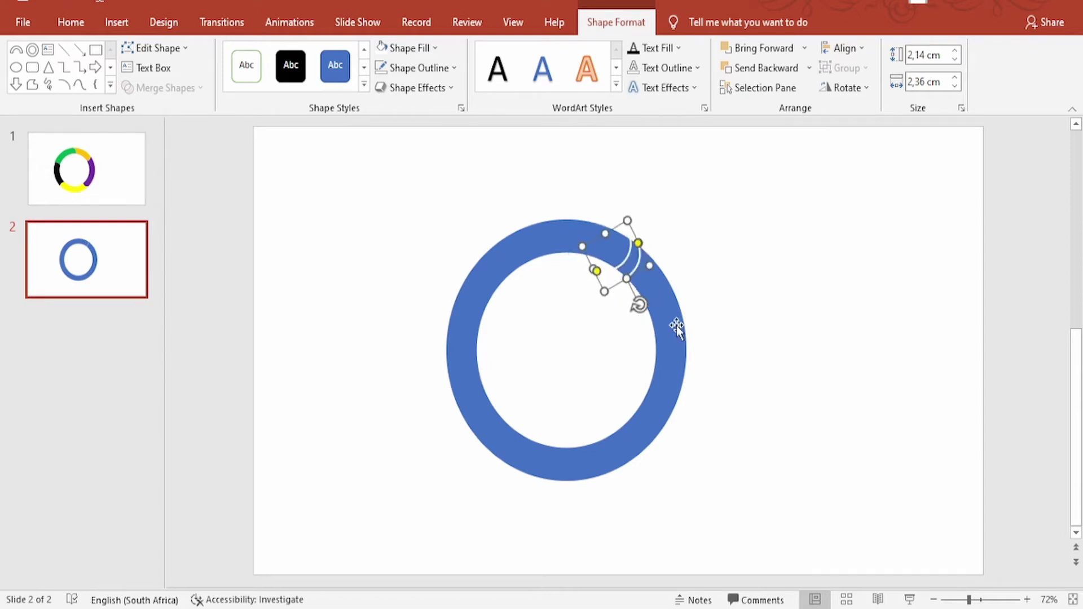
Place rotated arc copies on the ring's right and lower-left edges
{"action": "left_click_drag", "start_coordinate": [628, 233], "coordinate": [667, 346]}
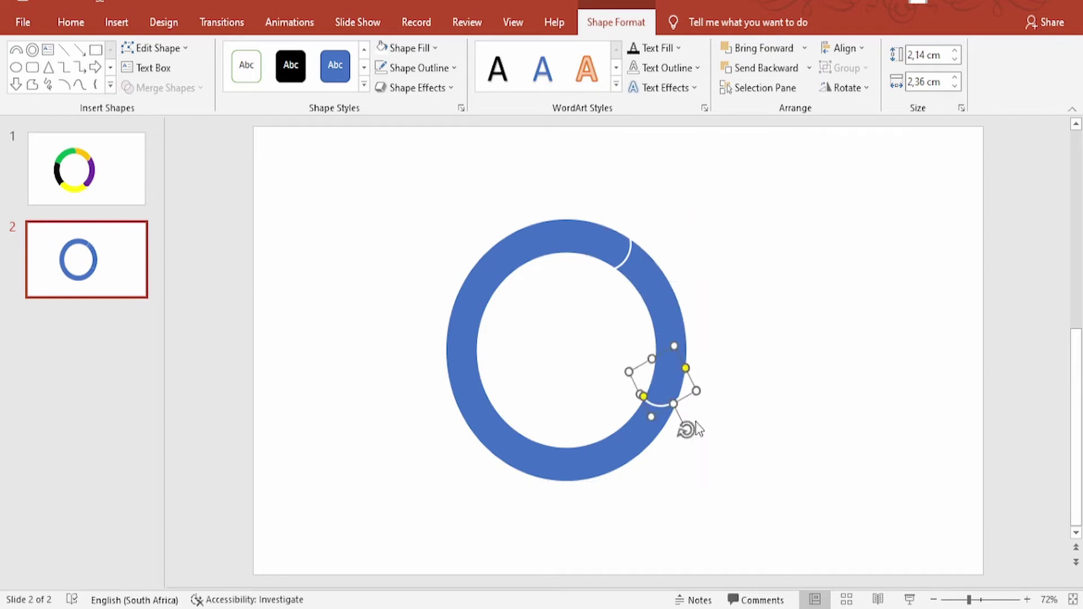
{"action": "mouse_move", "coordinate": [685, 430]}
{"action": "left_mouse_down"}
{"action": "mouse_move", "coordinate": [613, 442]}
{"action": "mouse_move", "coordinate": [625, 426]}
{"action": "left_mouse_up"}
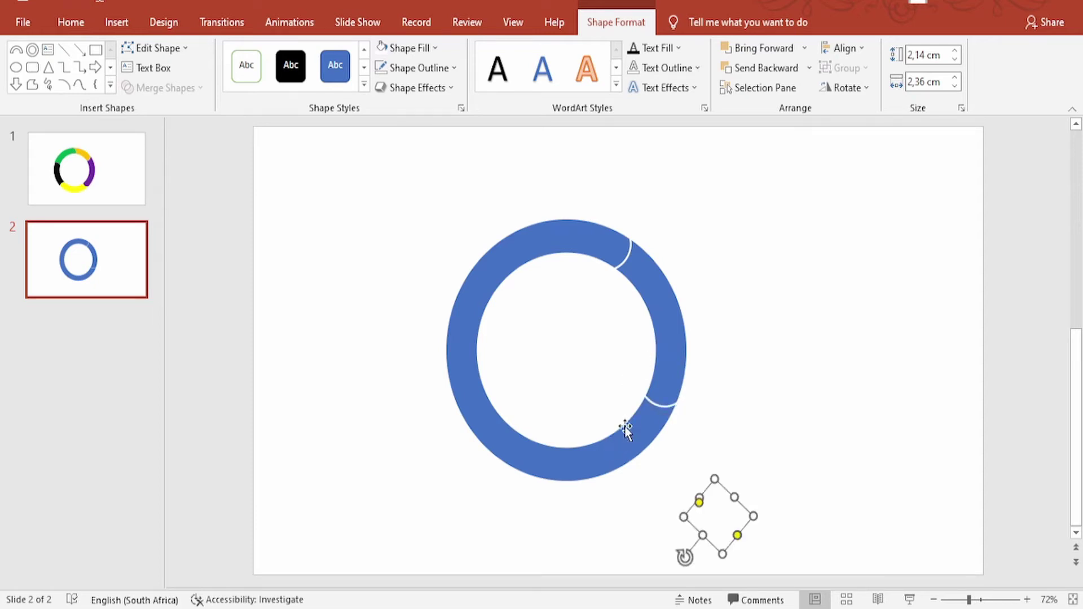
{"action": "mouse_move", "coordinate": [722, 499]}
{"action": "left_mouse_down"}
{"action": "mouse_move", "coordinate": [531, 425]}
{"action": "mouse_move", "coordinate": [533, 415]}
{"action": "left_mouse_up"}
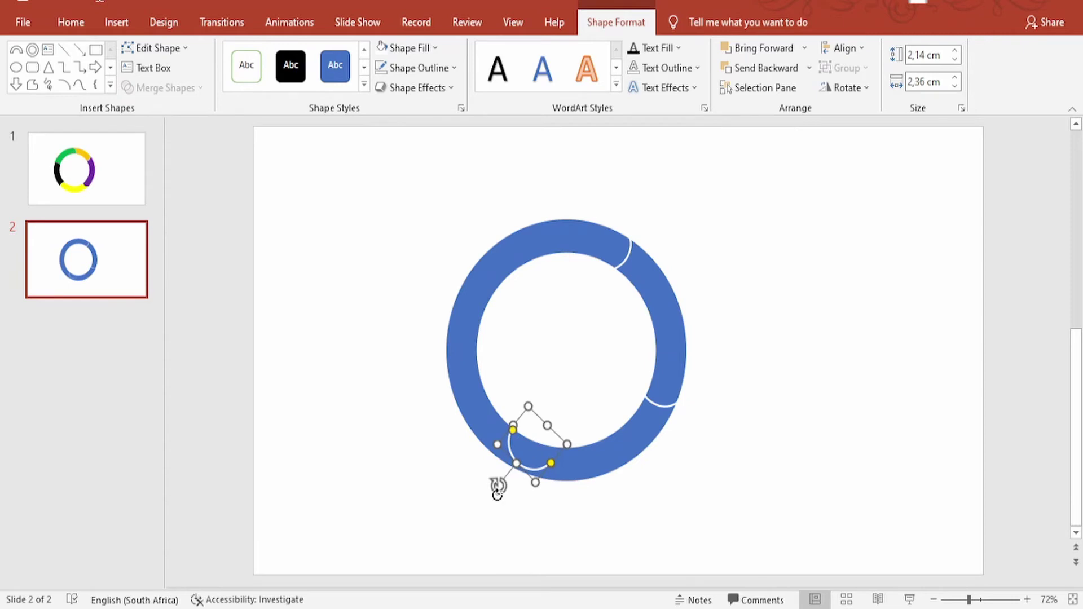
{"action": "mouse_move", "coordinate": [498, 489]}
{"action": "left_mouse_down"}
{"action": "mouse_move", "coordinate": [493, 411]}
{"action": "mouse_move", "coordinate": [525, 434]}
{"action": "left_mouse_up"}
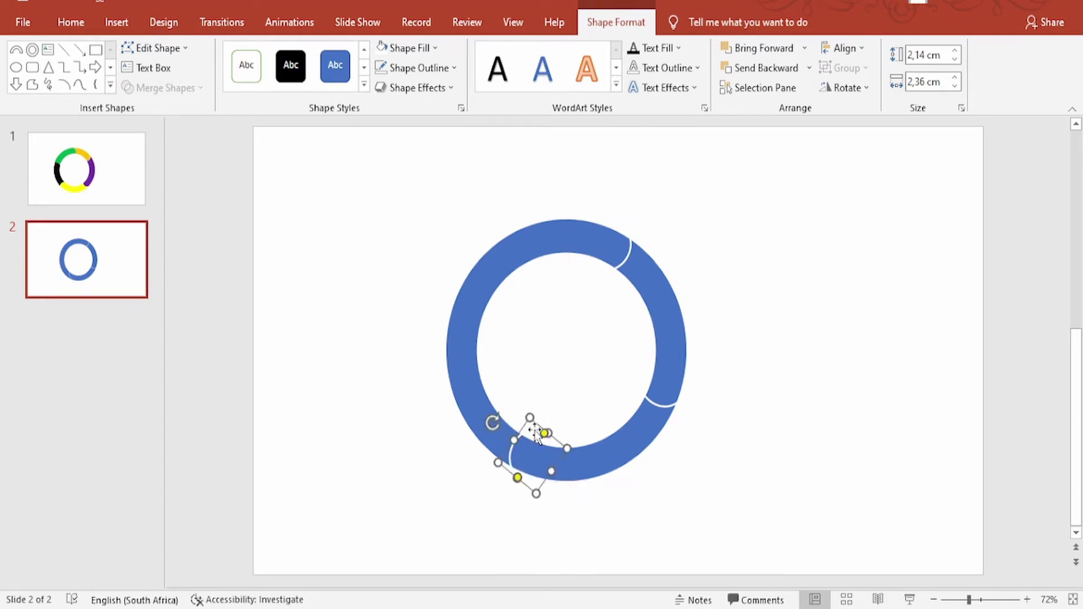
Duplicate the arc twice more onto the ring's left and top-left edges
{"action": "key", "text": "ctrl+d"}
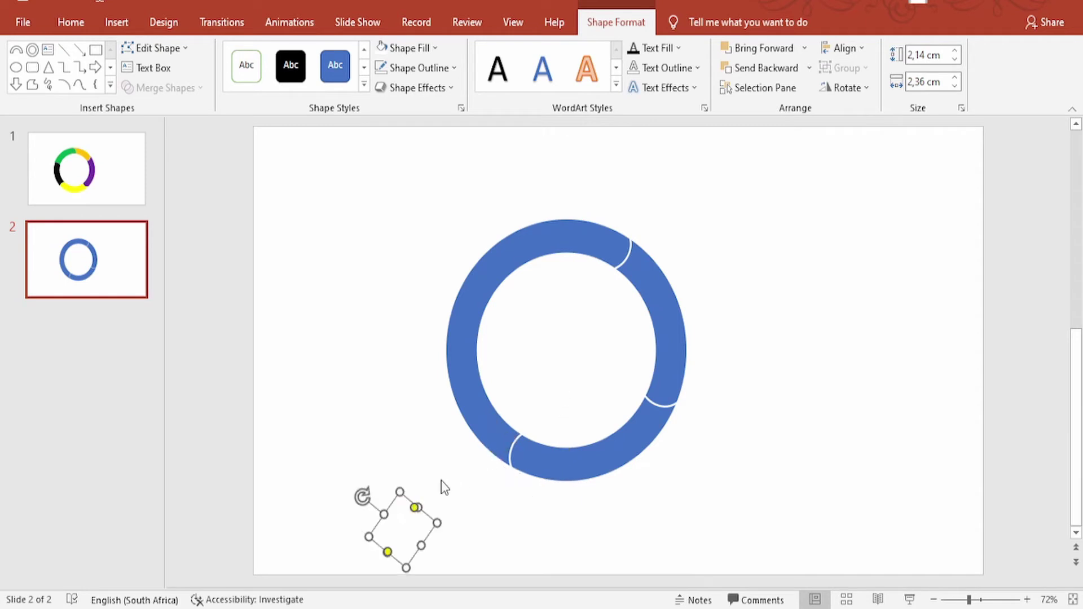
{"action": "left_click_drag", "start_coordinate": [398, 504], "coordinate": [477, 308]}
{"action": "key", "text": "ctrl+d"}
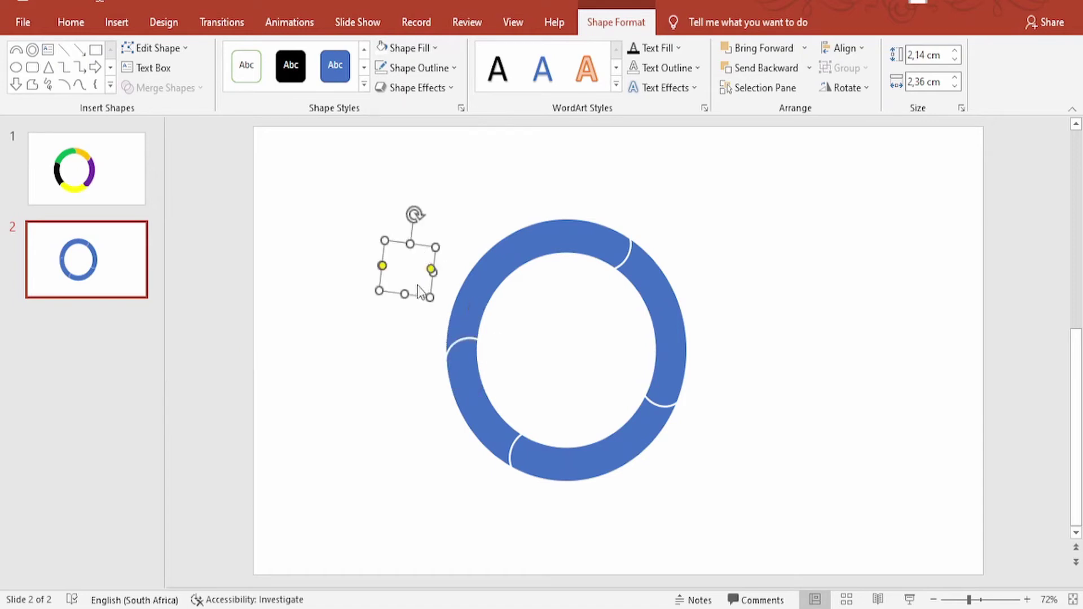
{"action": "mouse_move", "coordinate": [424, 246]}
{"action": "left_mouse_down"}
{"action": "mouse_move", "coordinate": [541, 247]}
{"action": "mouse_move", "coordinate": [536, 297]}
{"action": "mouse_move", "coordinate": [521, 261]}
{"action": "left_mouse_up"}
Shift the lower-left arc rightward and duplicate it to the ring's lower right as a sixth cutter
{"action": "left_click", "coordinate": [708, 380]}
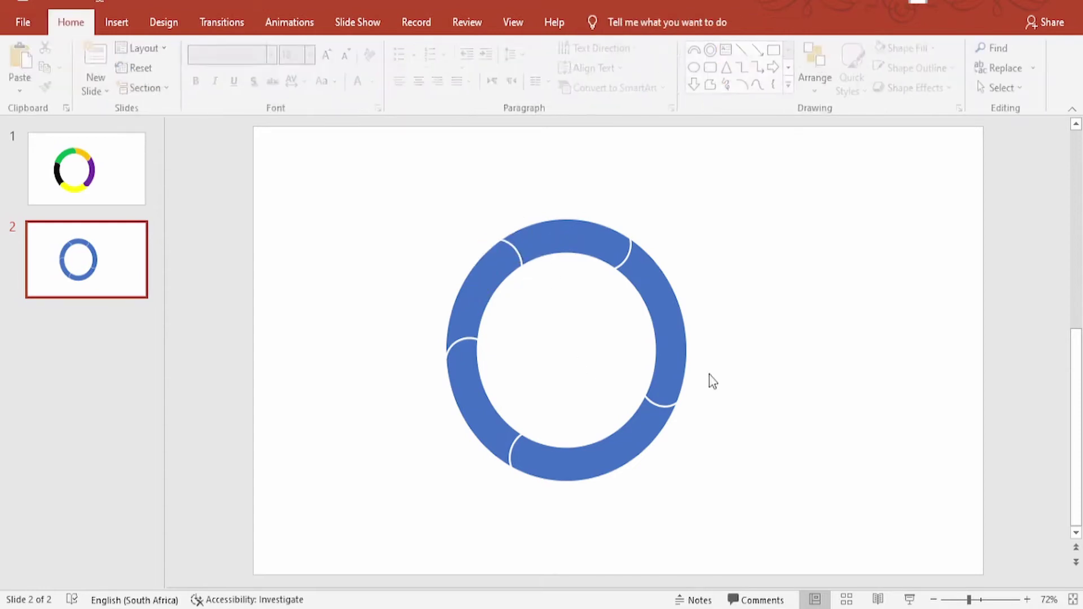
{"action": "left_click", "coordinate": [497, 436]}
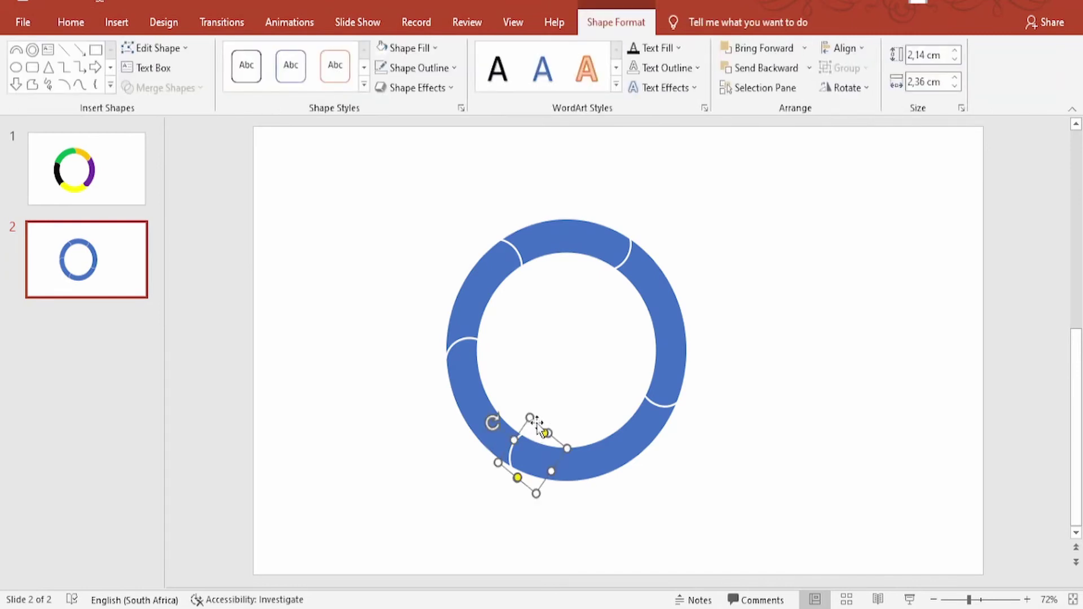
{"action": "left_click_drag", "start_coordinate": [533, 428], "coordinate": [560, 427]}
{"action": "left_click", "coordinate": [649, 401]}
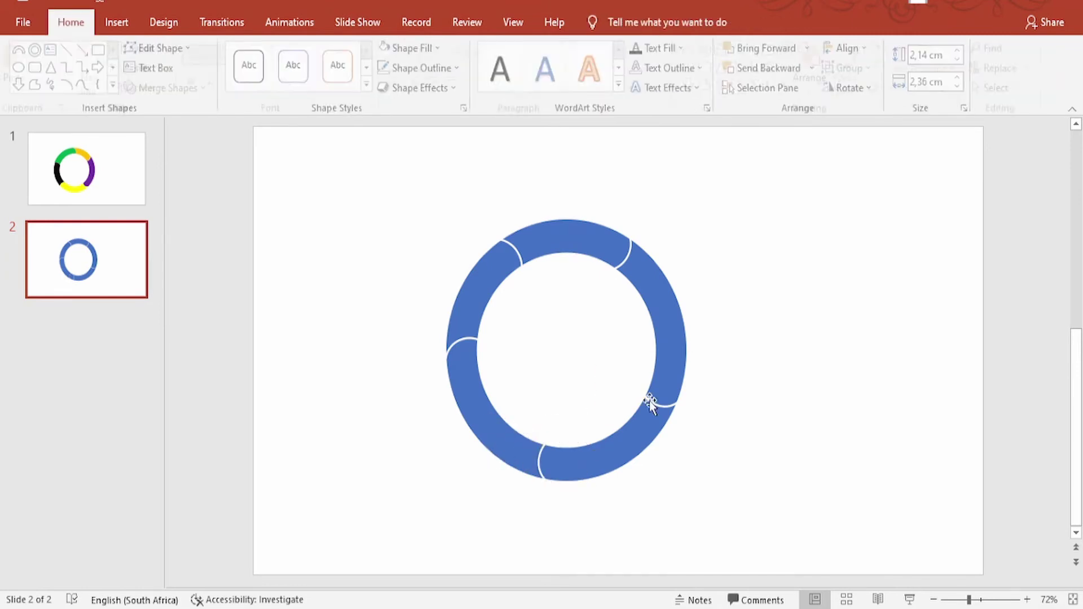
{"action": "key", "text": "Tab"}
{"action": "key", "text": "Right"}
{"action": "key", "text": "Right"}
{"action": "key", "text": "Down"}
{"action": "key", "text": "Down"}
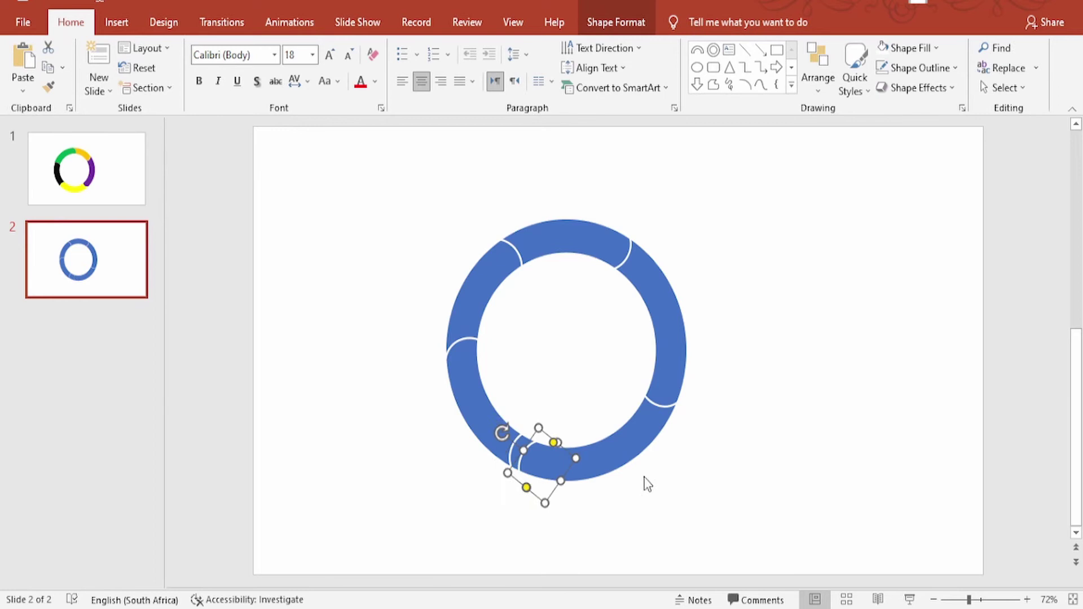
{"action": "left_click_drag", "start_coordinate": [544, 432], "coordinate": [611, 436]}
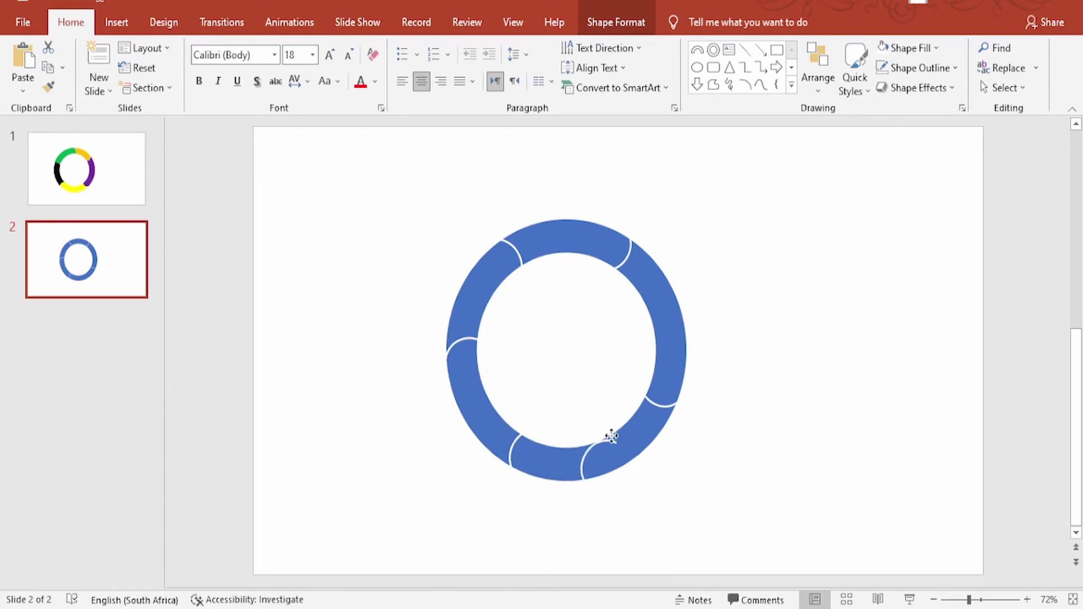
Nudge the bottom and right arcs along the ring so the six cuts are evenly spaced
{"action": "left_click", "coordinate": [612, 437]}
{"action": "left_click", "coordinate": [561, 435]}
{"action": "key", "text": "Down"}
{"action": "key", "text": "Down"}
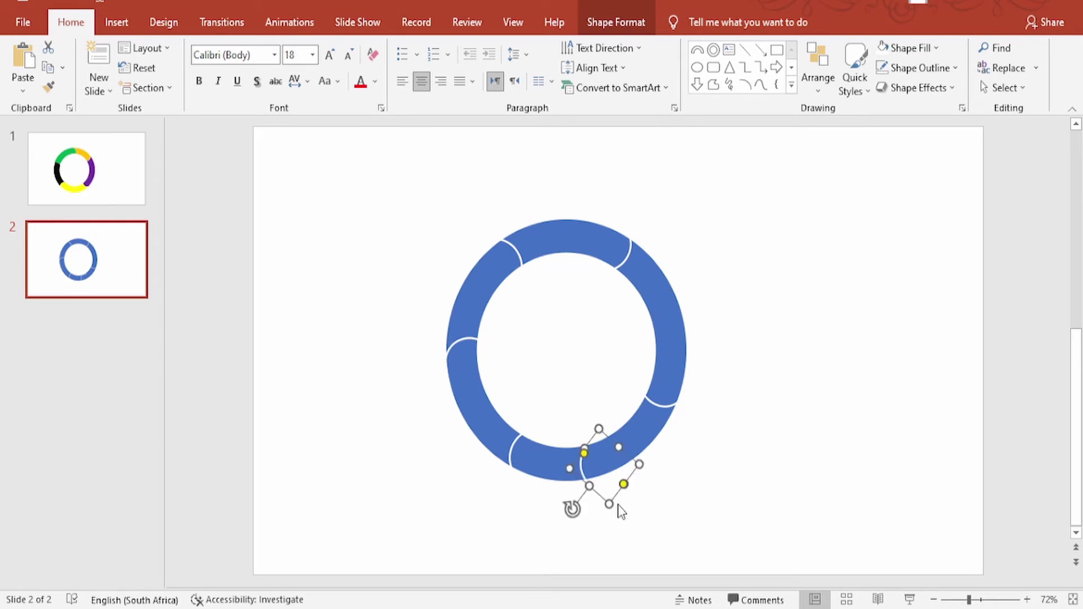
{"action": "left_click_drag", "start_coordinate": [582, 470], "coordinate": [618, 480]}
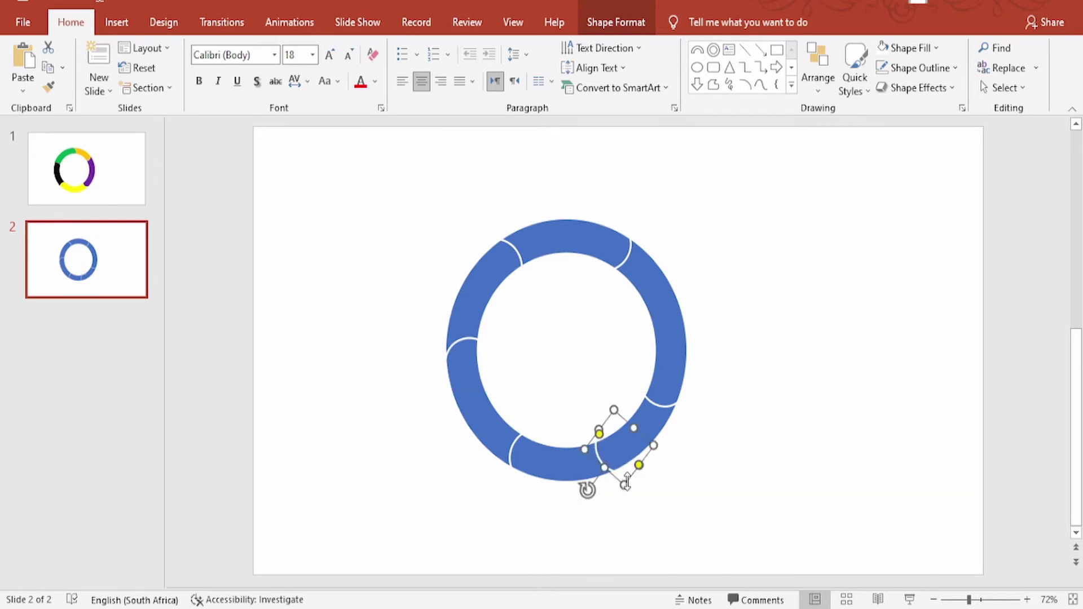
{"action": "left_click", "coordinate": [726, 482]}
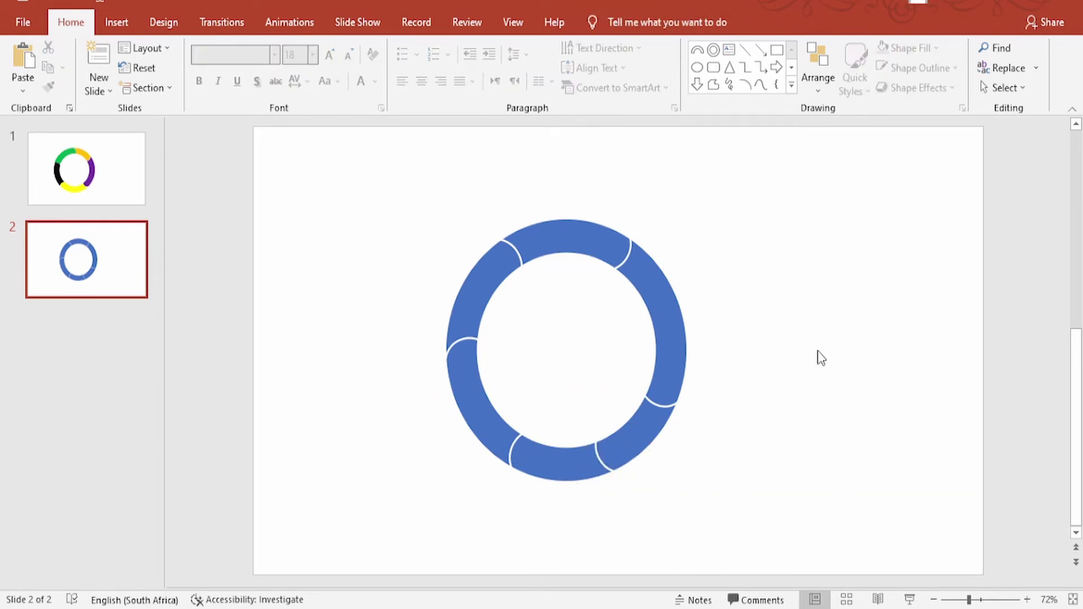
{"action": "left_click", "coordinate": [673, 405]}
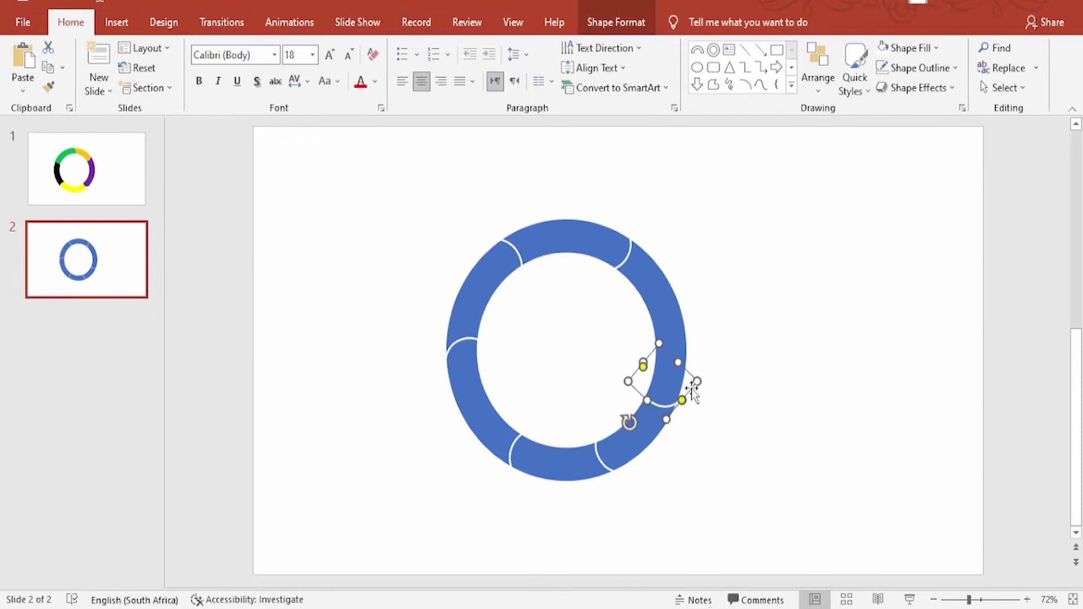
{"action": "left_click_drag", "start_coordinate": [692, 389], "coordinate": [699, 374]}
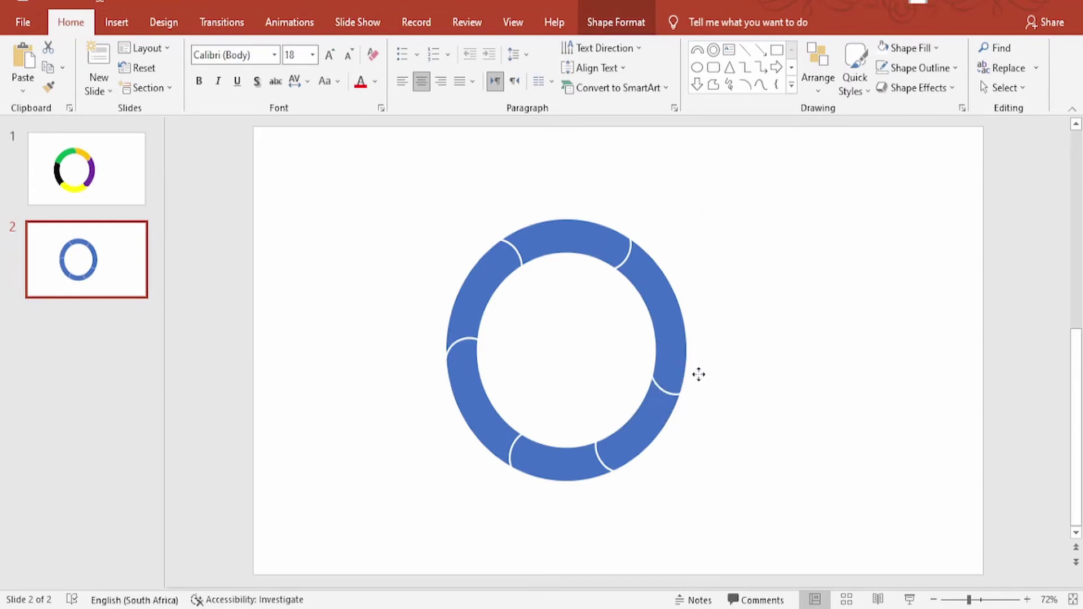
{"action": "left_click", "coordinate": [747, 406]}
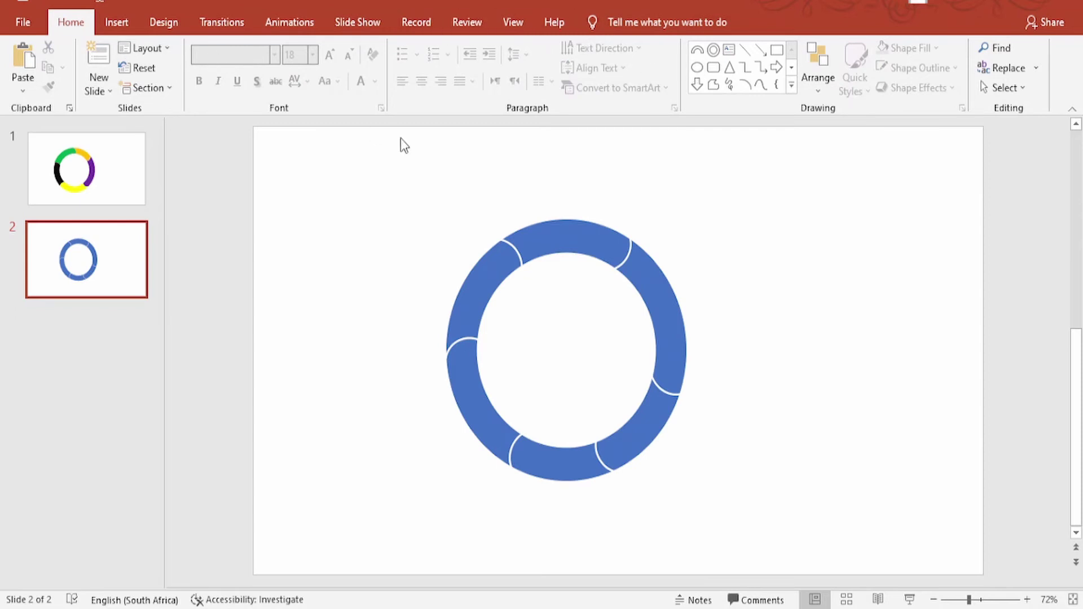
{"action": "left_click", "coordinate": [114, 25]}
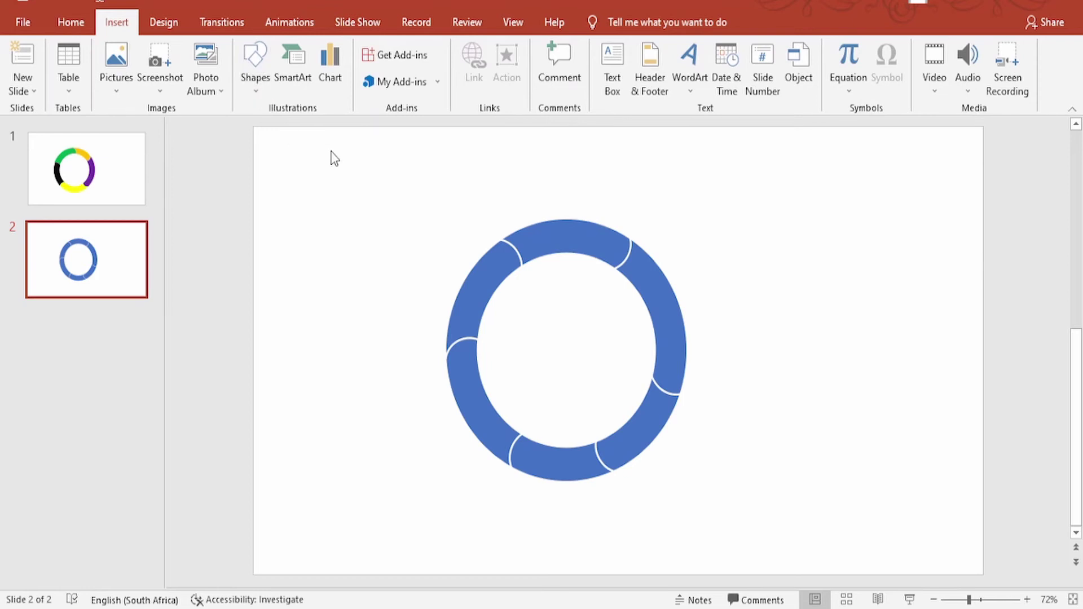
{"action": "left_click_drag", "start_coordinate": [349, 147], "coordinate": [792, 557]}
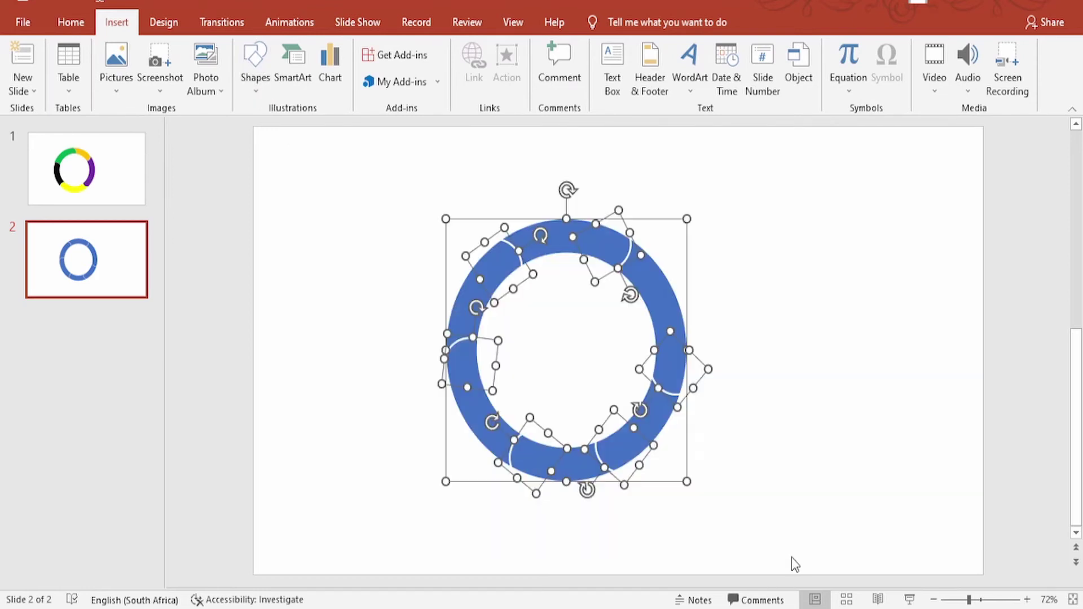
{"action": "left_click", "coordinate": [740, 282]}
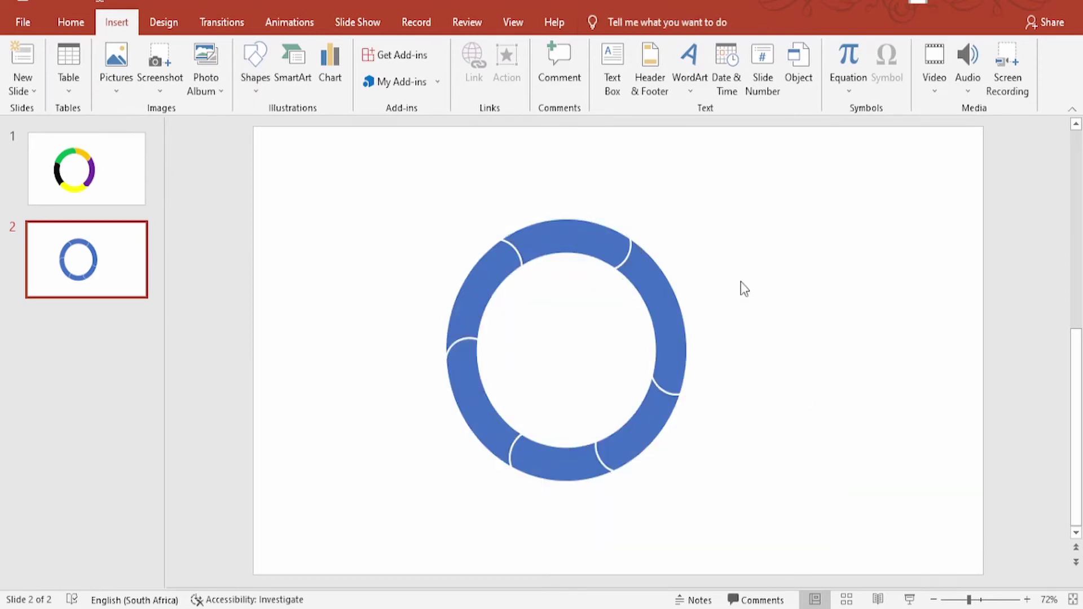
{"action": "left_click", "coordinate": [576, 238]}
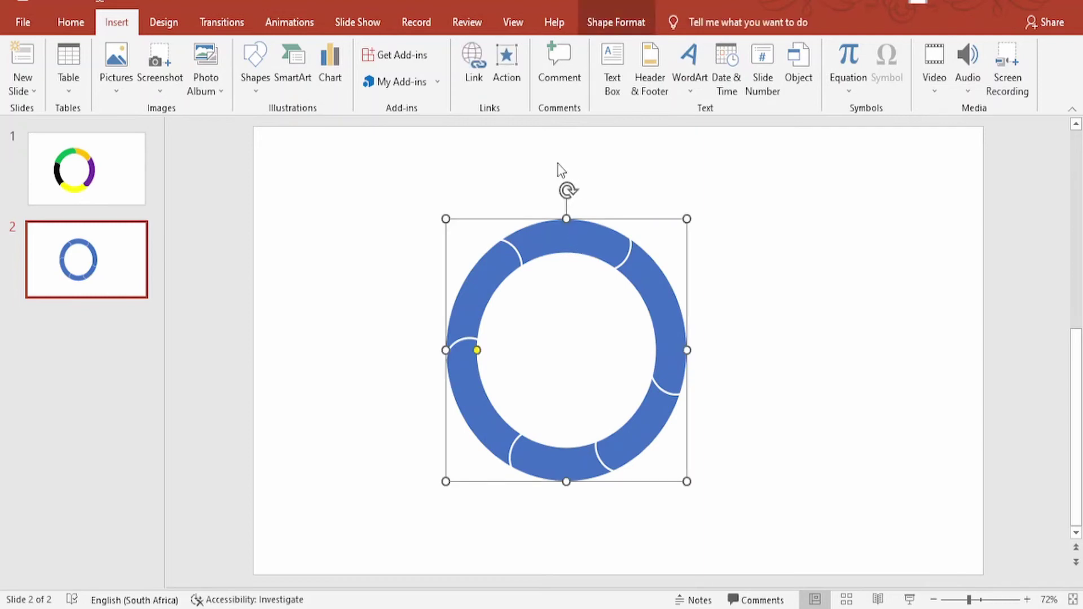
{"action": "left_click", "coordinate": [461, 362]}
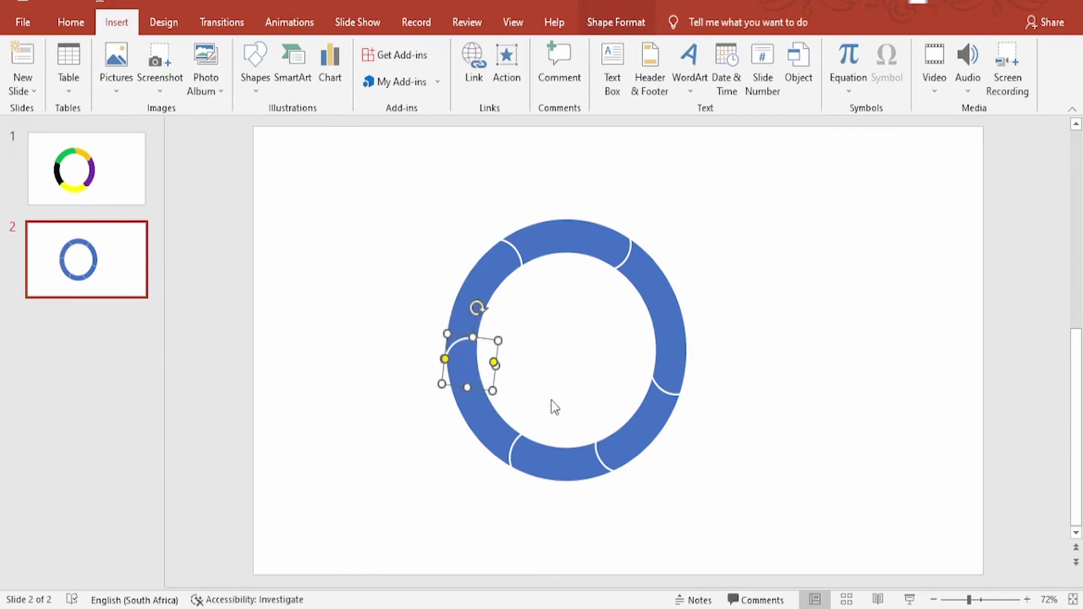
{"action": "left_click", "coordinate": [568, 233]}
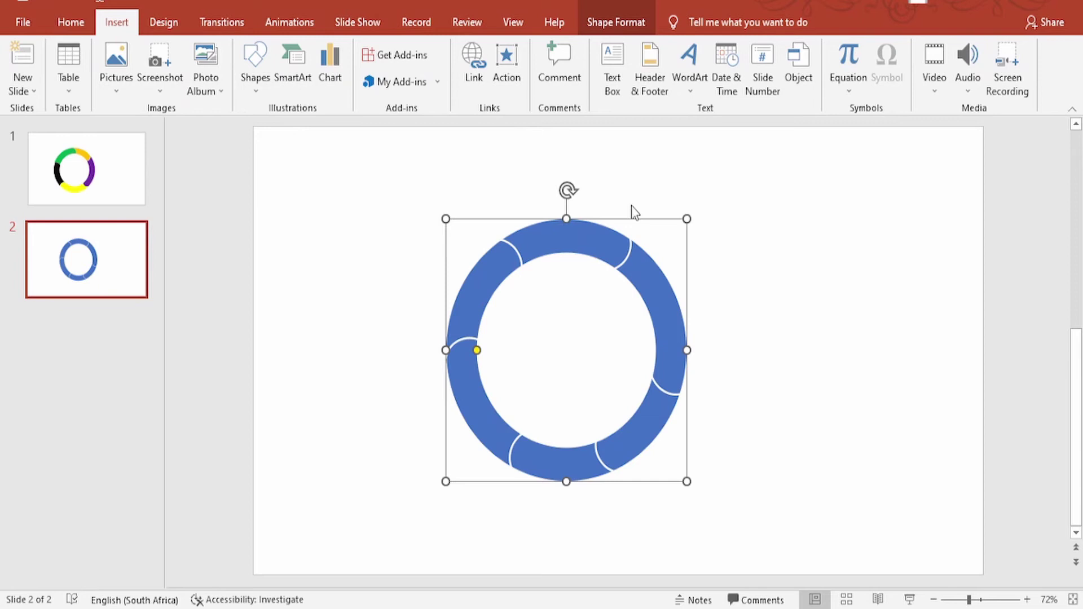
{"action": "right_click", "coordinate": [575, 256]}
{"action": "left_click", "coordinate": [637, 408]}
{"action": "left_click", "coordinate": [821, 283]}
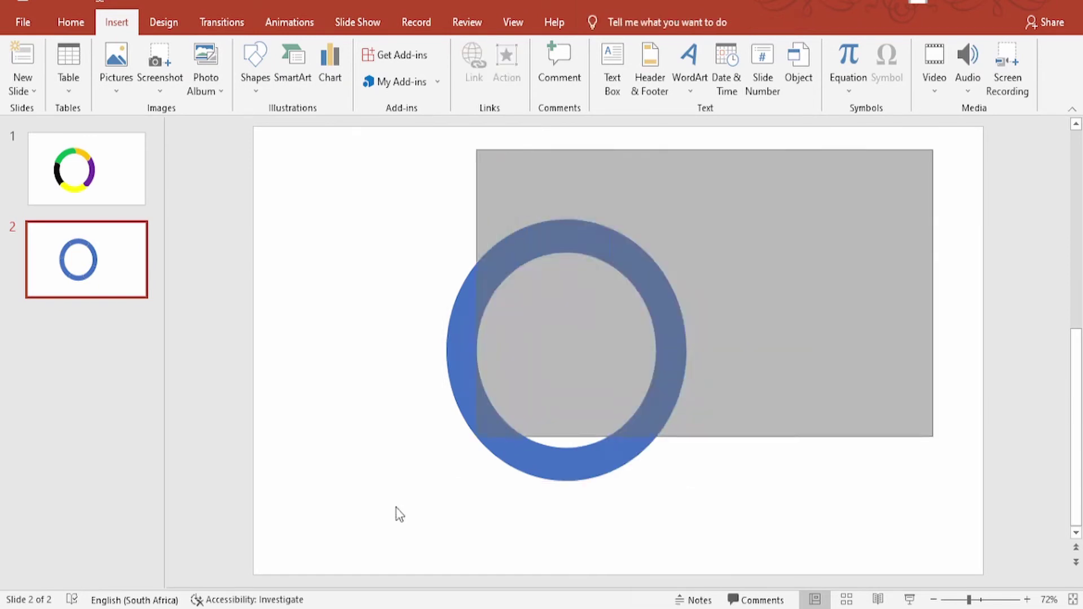
Select the ring with all arc cutters and apply Merge Shapes > Fragment
{"action": "left_click_drag", "start_coordinate": [936, 159], "coordinate": [273, 561]}
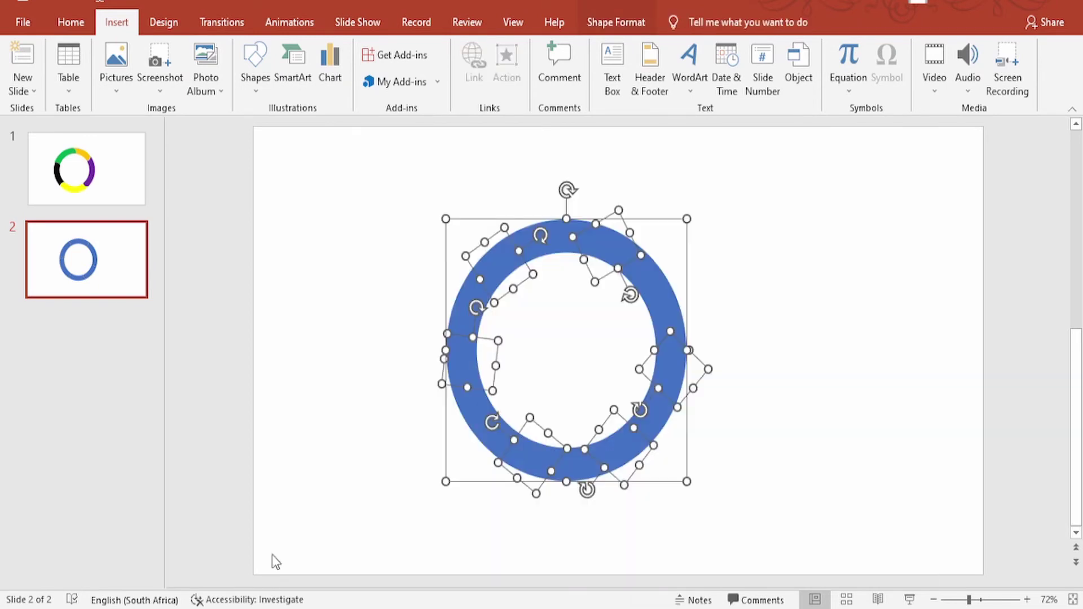
{"action": "left_click", "coordinate": [609, 25]}
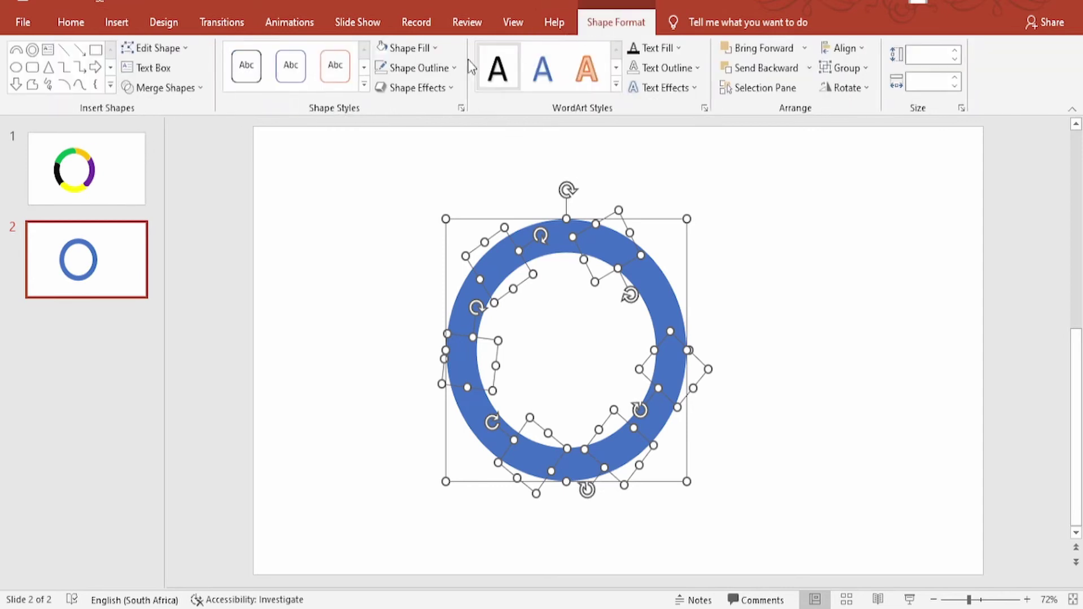
{"action": "left_click", "coordinate": [194, 90]}
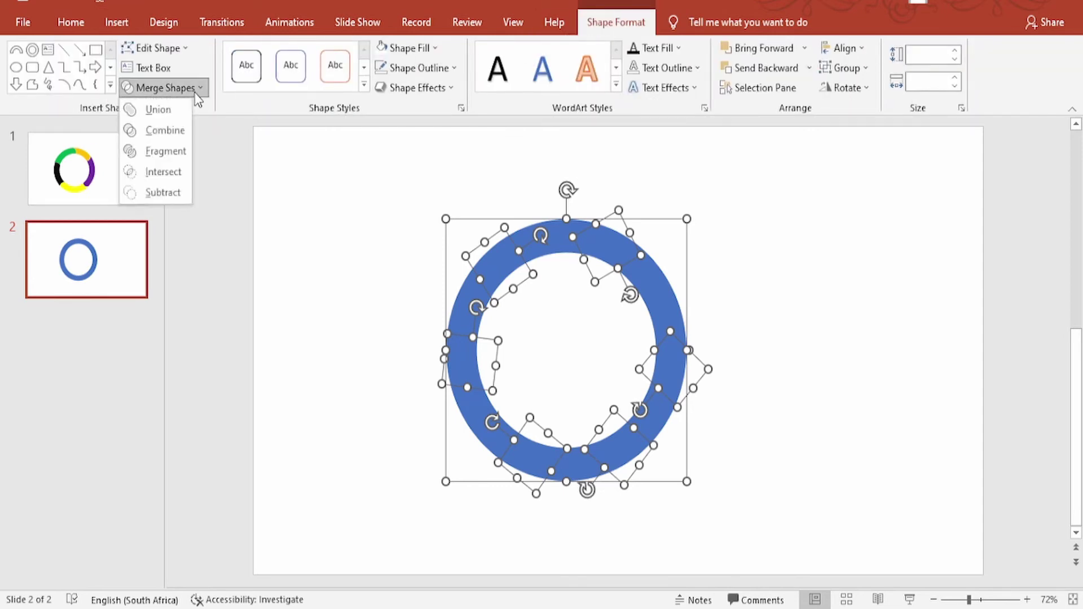
{"action": "left_click", "coordinate": [168, 157]}
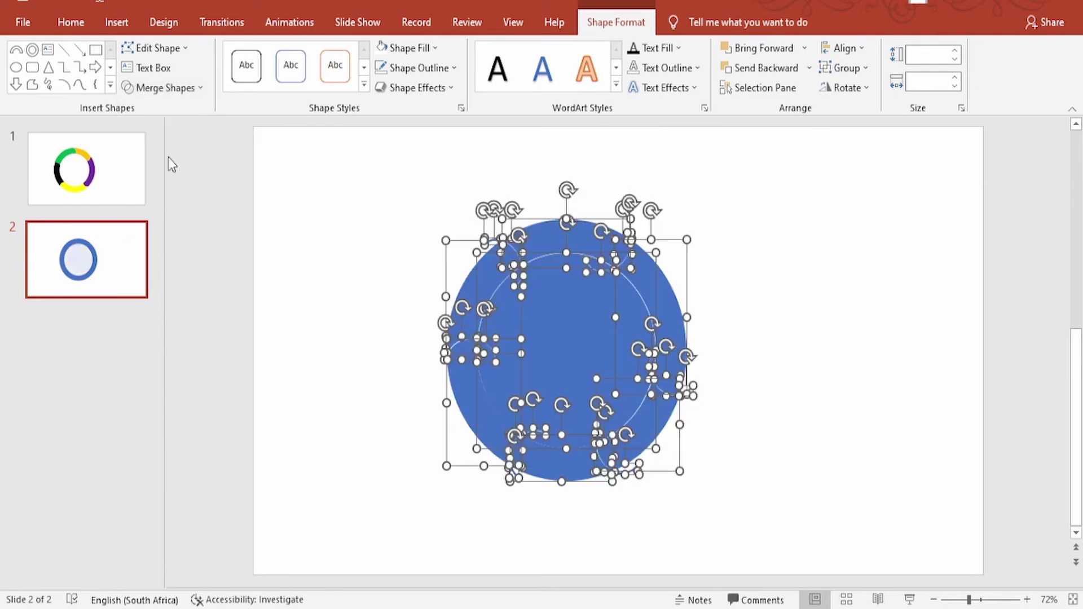
{"action": "left_click", "coordinate": [366, 314]}
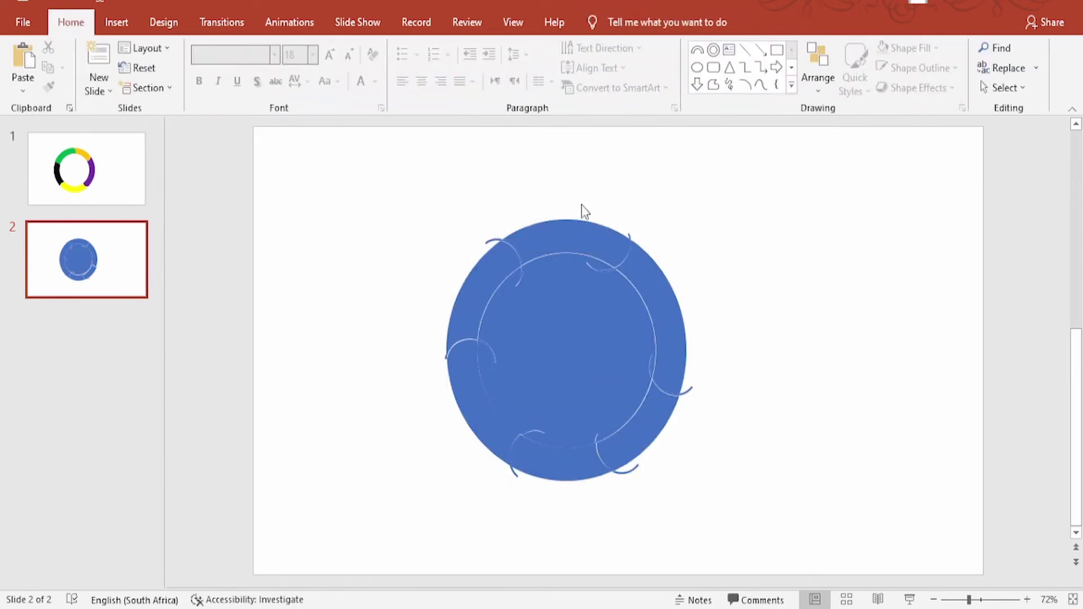
Delete the filled inner disc so only the ring remains
{"action": "left_click", "coordinate": [601, 353]}
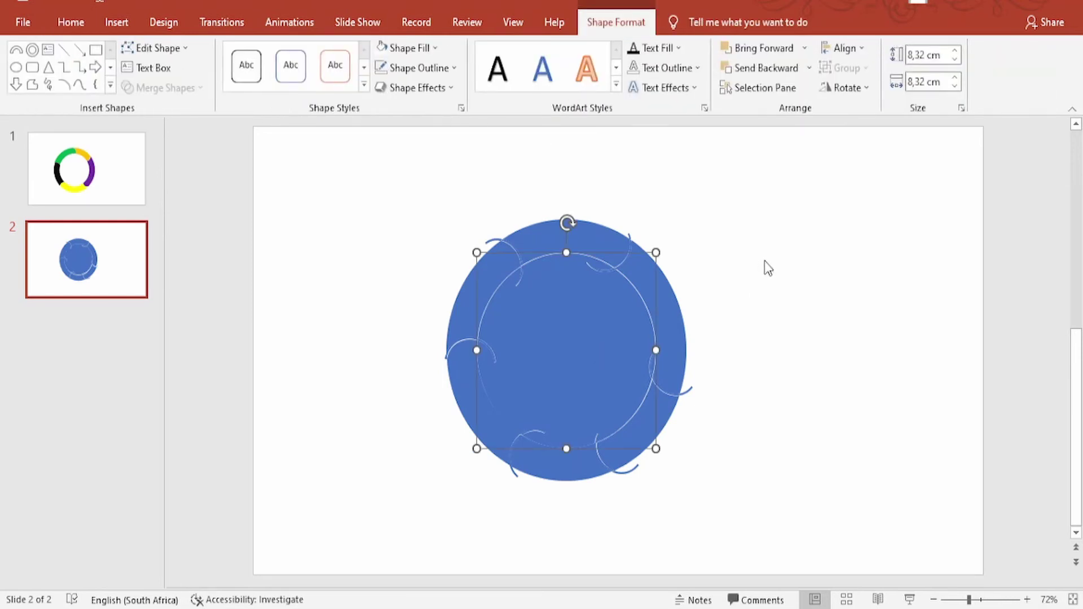
{"action": "left_click_drag", "start_coordinate": [887, 185], "coordinate": [309, 559]}
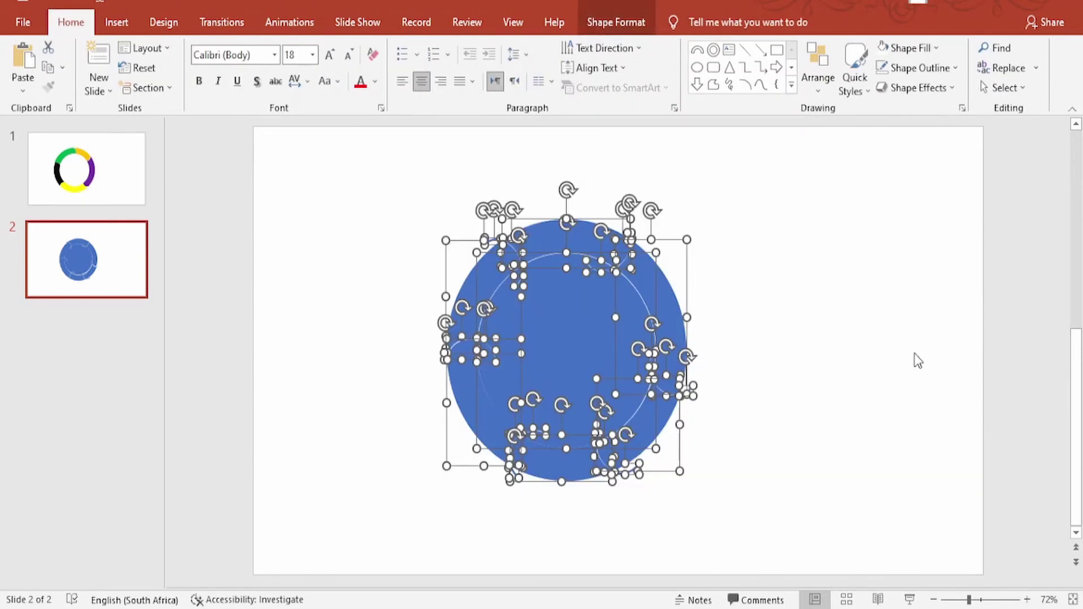
{"action": "left_click", "coordinate": [808, 388]}
{"action": "left_click", "coordinate": [605, 352]}
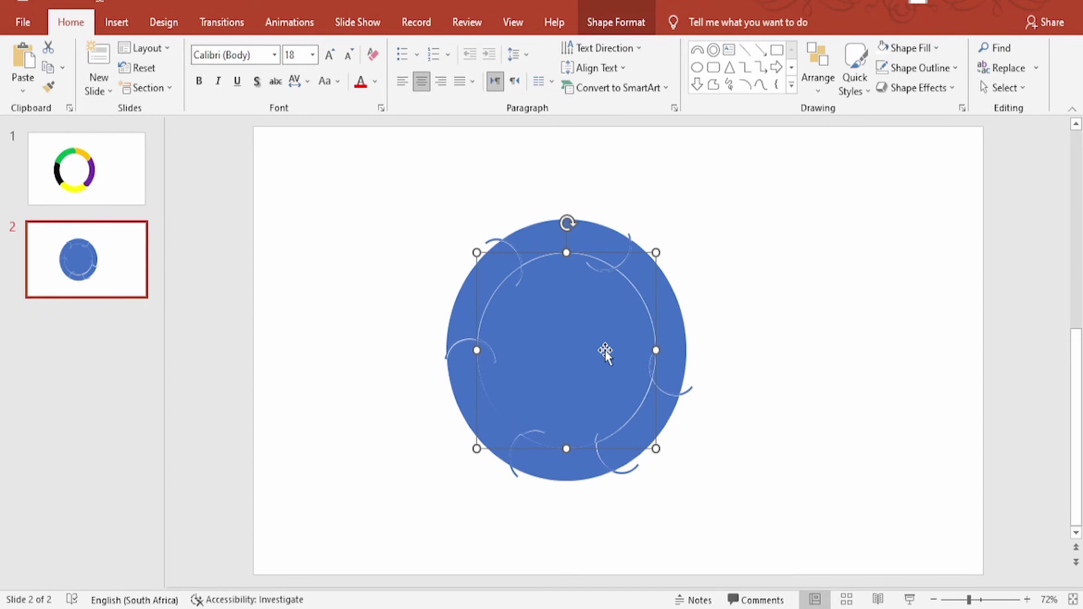
{"action": "right_click", "coordinate": [605, 352]}
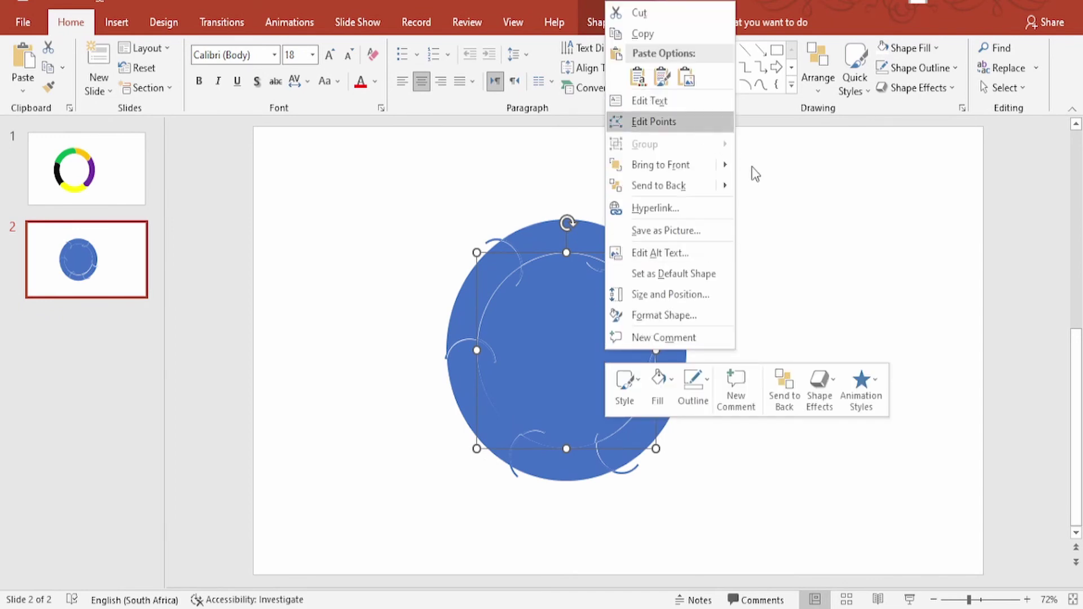
{"action": "left_click", "coordinate": [659, 262]}
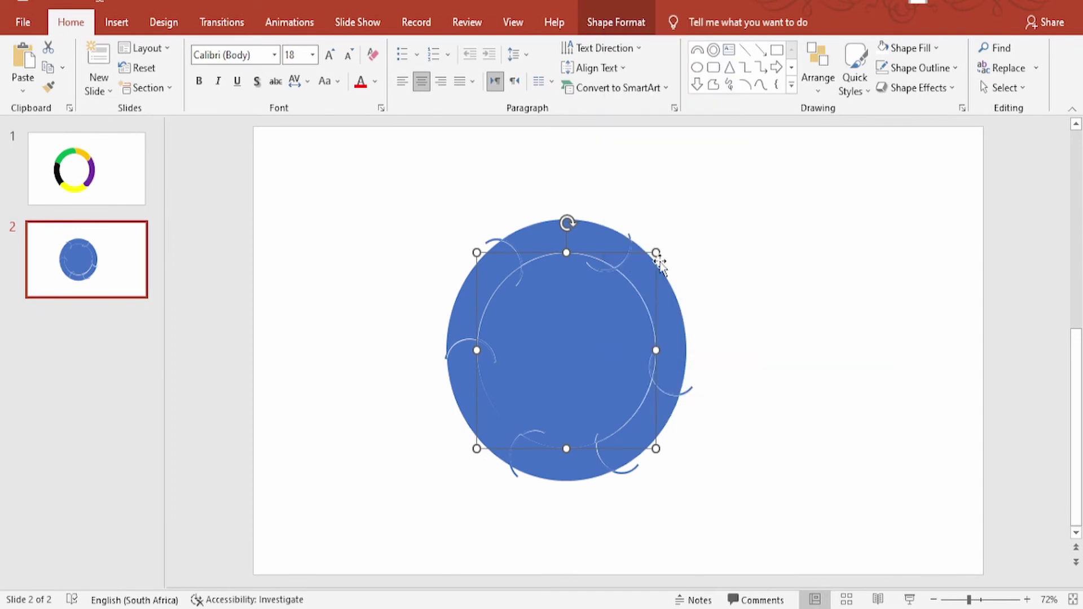
{"action": "key", "text": "Delete"}
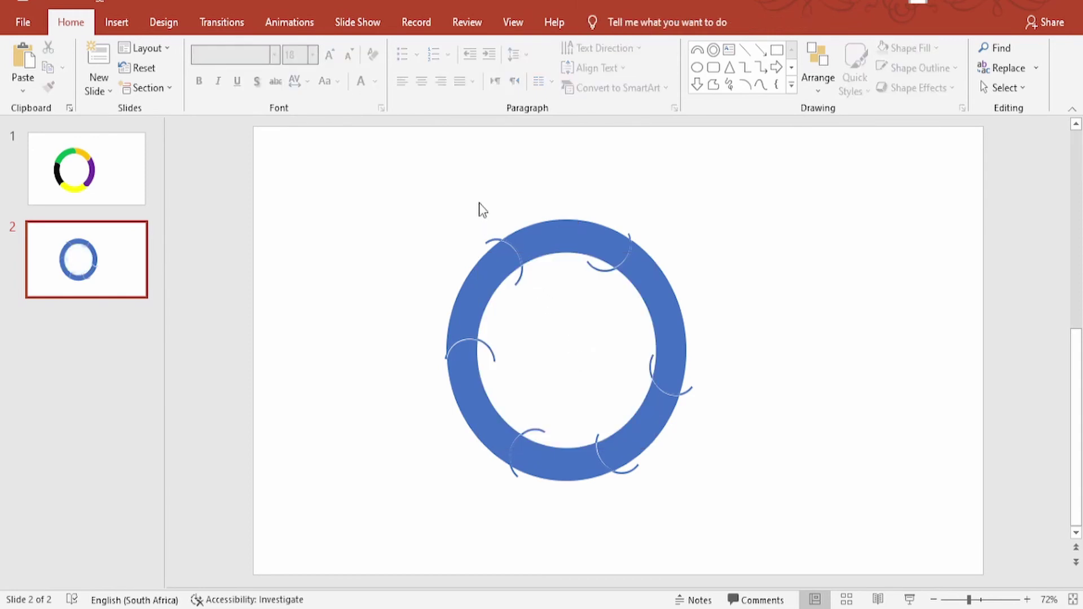
Delete the top-left and top-right scrap arcs, check the segments move separately and undo the move
{"action": "left_click_drag", "start_coordinate": [463, 203], "coordinate": [552, 327]}
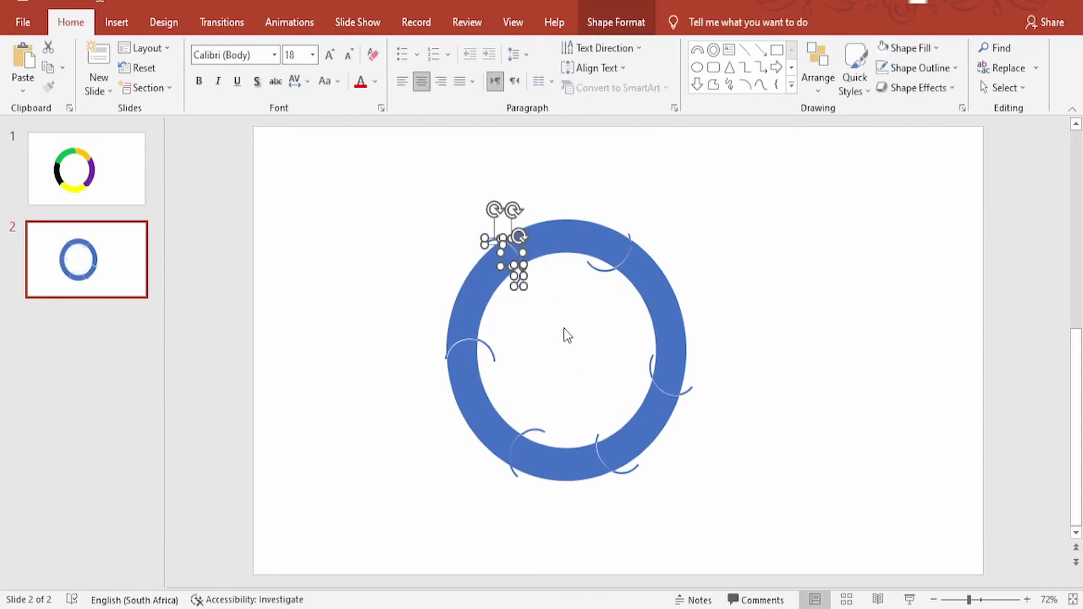
{"action": "key", "text": "Delete"}
{"action": "left_click_drag", "start_coordinate": [573, 193], "coordinate": [671, 309]}
{"action": "key", "text": "Delete"}
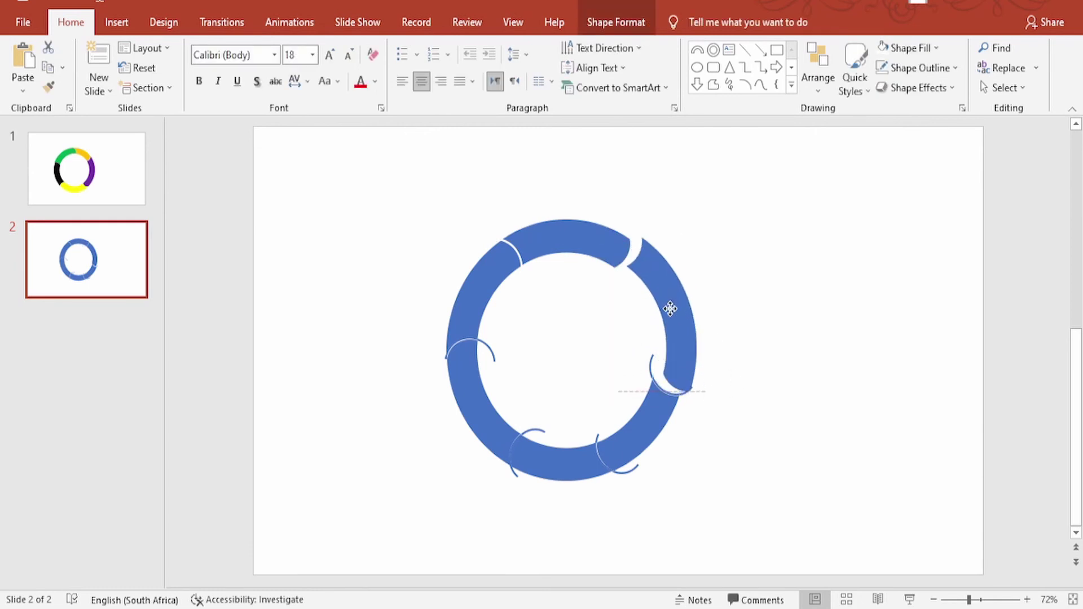
{"action": "left_click_drag", "start_coordinate": [575, 226], "coordinate": [574, 206]}
{"action": "key", "text": "ctrl+z"}
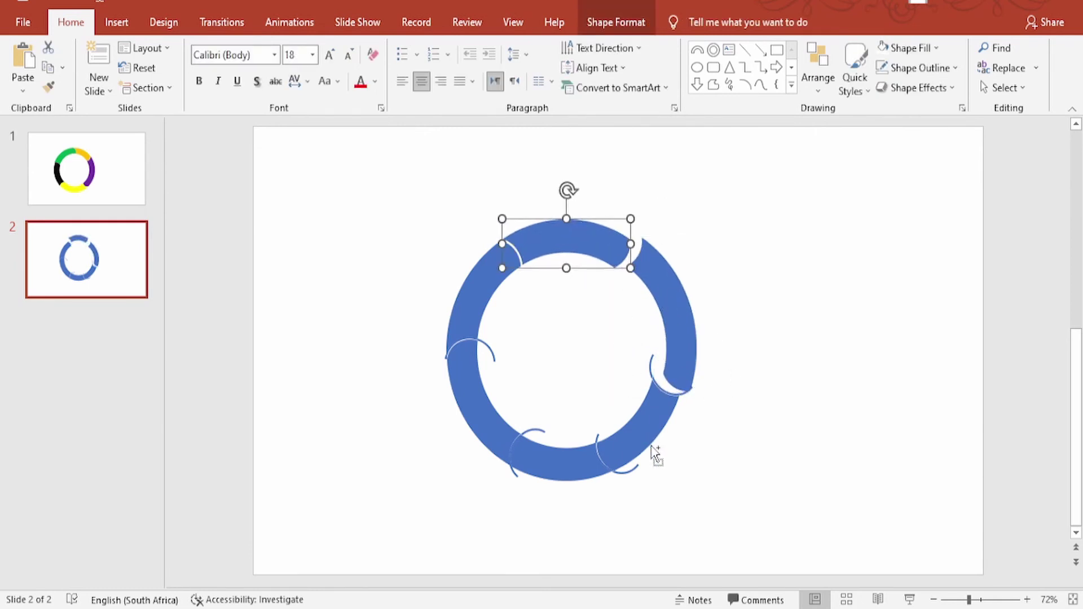
{"action": "key", "text": "ctrl+z"}
Clear the remaining scrap arcs on the ring's right, lower and left edges
{"action": "left_click", "coordinate": [652, 427]}
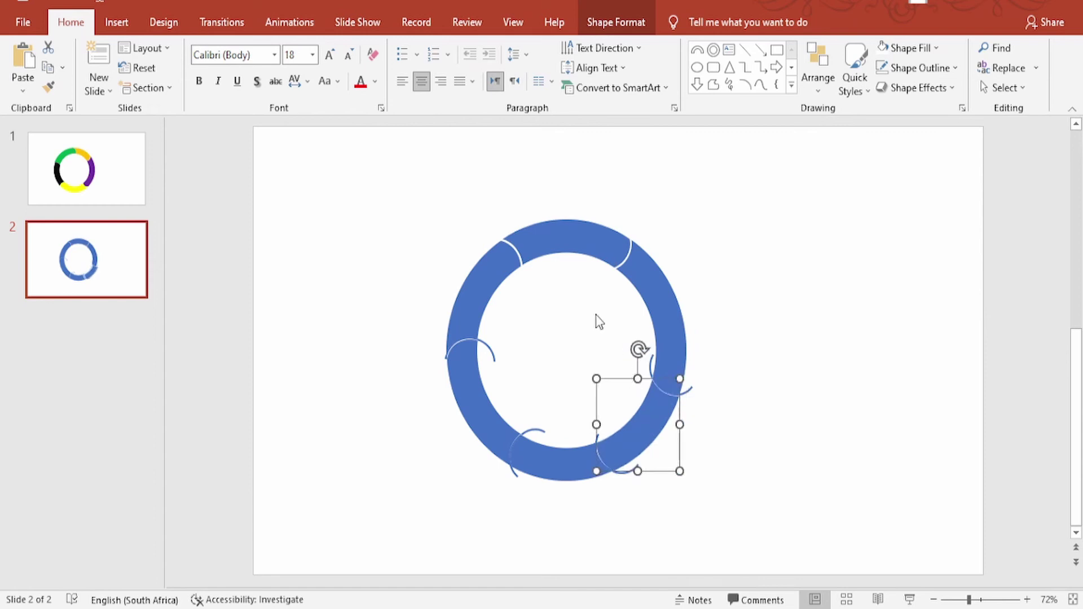
{"action": "left_click", "coordinate": [592, 341]}
{"action": "left_click_drag", "start_coordinate": [592, 341], "coordinate": [722, 440]}
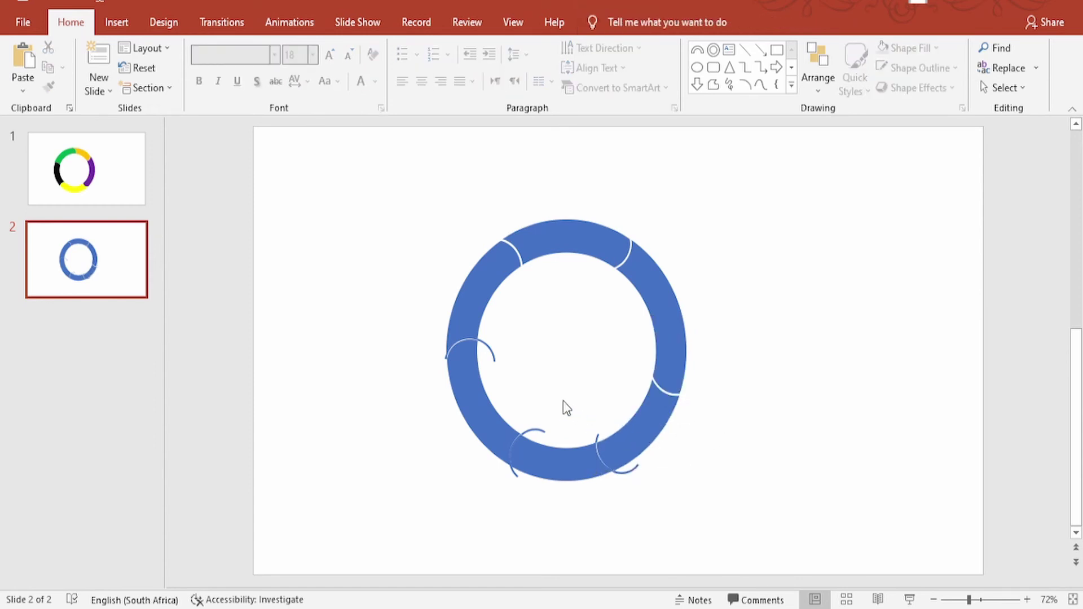
{"action": "left_click_drag", "start_coordinate": [562, 399], "coordinate": [660, 508]}
{"action": "left_click_drag", "start_coordinate": [589, 400], "coordinate": [509, 481]}
{"action": "left_click", "coordinate": [534, 394]}
{"action": "left_click_drag", "start_coordinate": [542, 400], "coordinate": [428, 297]}
{"action": "left_click", "coordinate": [375, 322]}
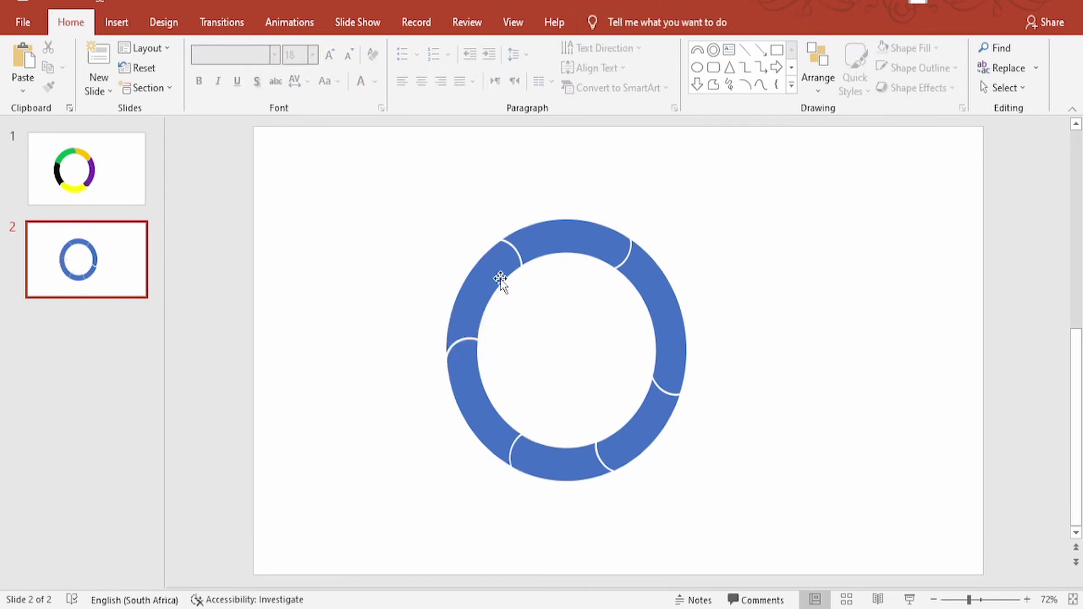
{"action": "left_click", "coordinate": [500, 280]}
Fill the upper-left, top and right segments black, light grey and gold
{"action": "left_click", "coordinate": [605, 25]}
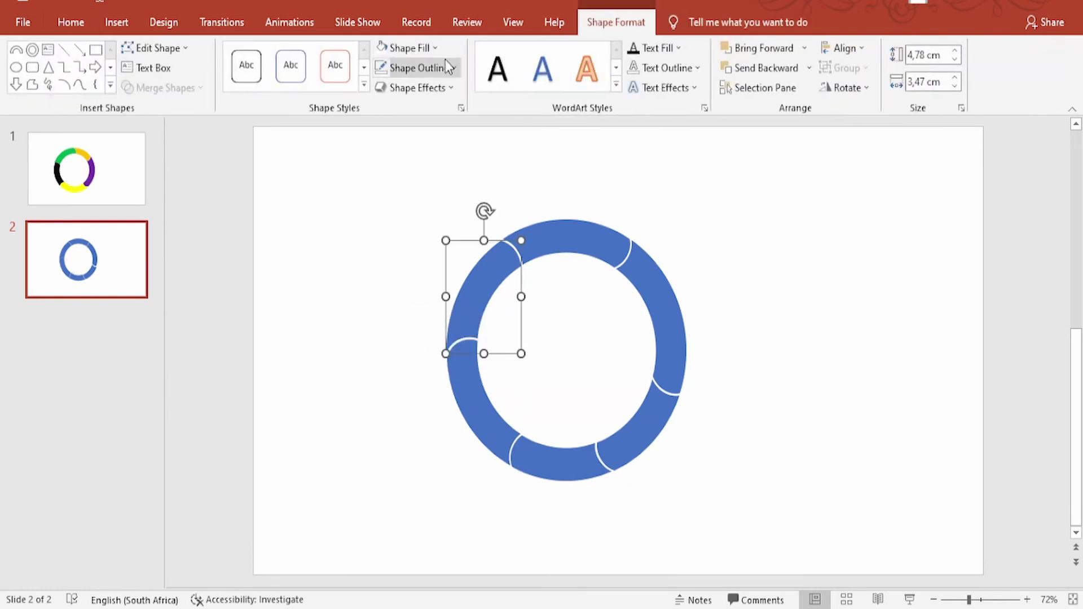
{"action": "left_click", "coordinate": [426, 49]}
{"action": "left_click", "coordinate": [395, 87]}
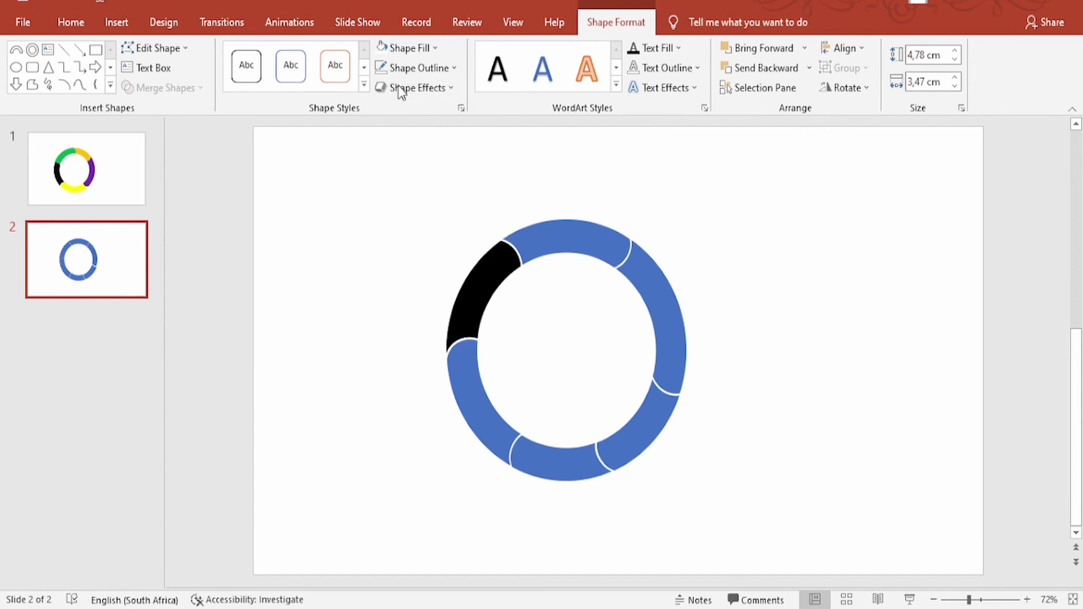
{"action": "left_click", "coordinate": [554, 235]}
{"action": "left_click", "coordinate": [411, 49]}
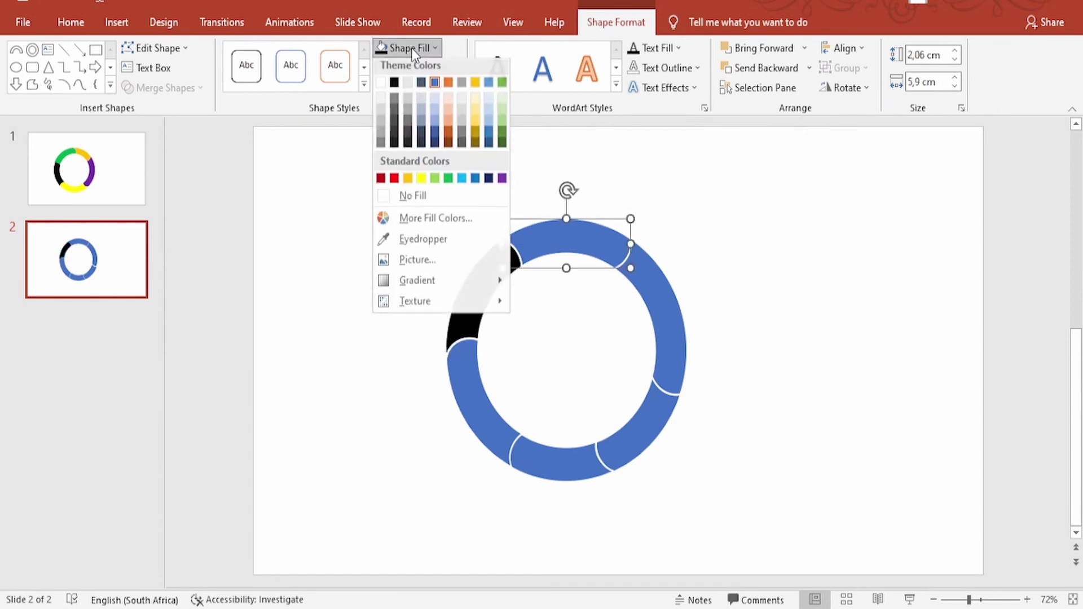
{"action": "left_click", "coordinate": [409, 106]}
{"action": "left_click", "coordinate": [664, 305]}
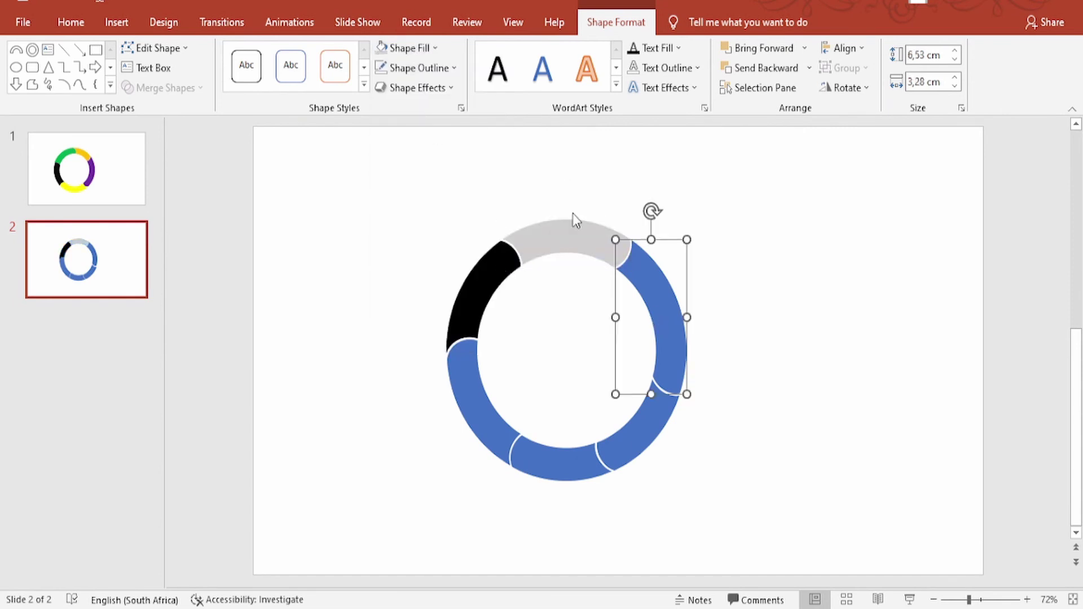
{"action": "left_click", "coordinate": [415, 48]}
{"action": "left_click", "coordinate": [477, 142]}
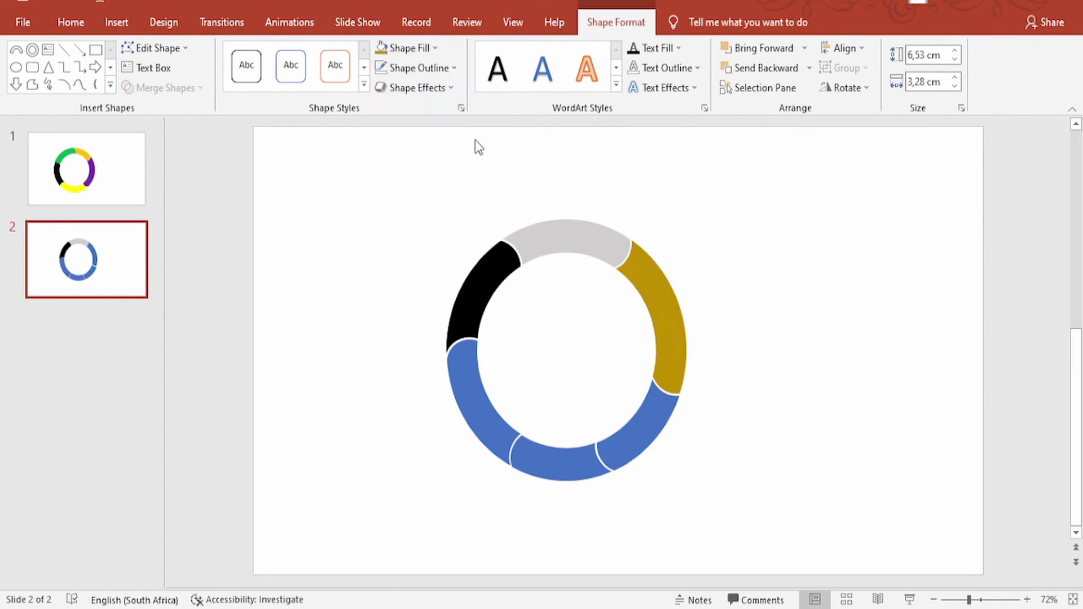
Fill the lower-right, bottom and left segments green, red and yellow
{"action": "left_click", "coordinate": [634, 464]}
{"action": "left_click", "coordinate": [400, 44]}
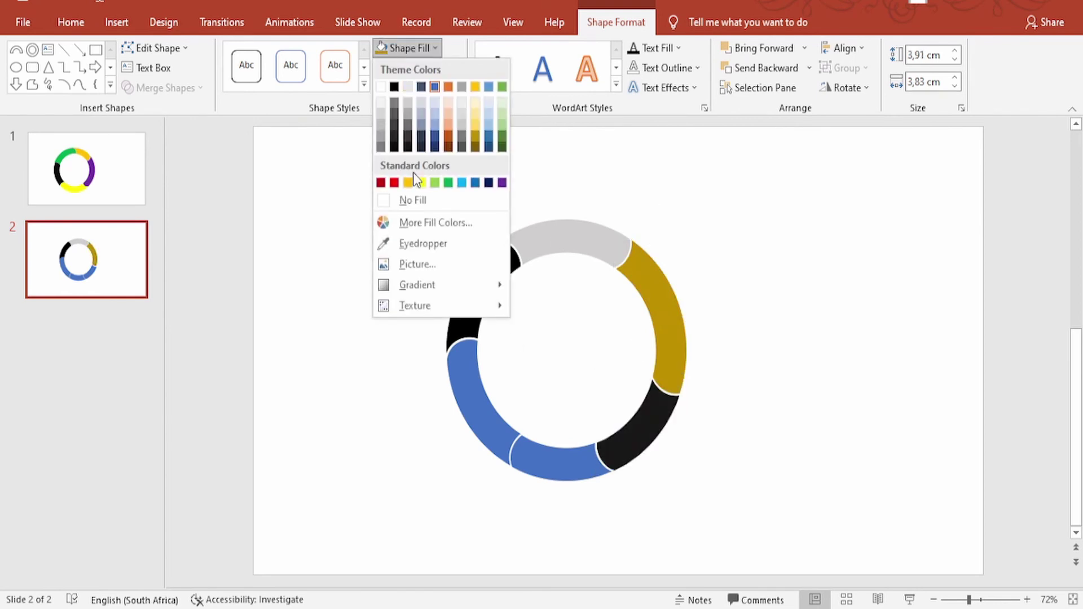
{"action": "left_click", "coordinate": [447, 182]}
{"action": "left_click", "coordinate": [547, 466]}
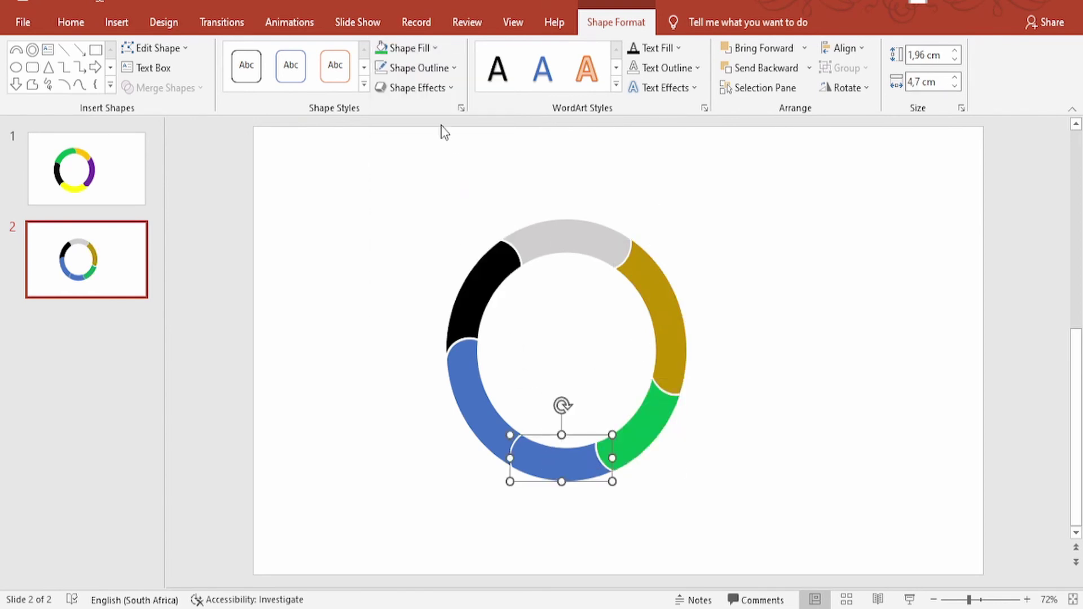
{"action": "left_click", "coordinate": [415, 49]}
{"action": "left_click", "coordinate": [391, 182]}
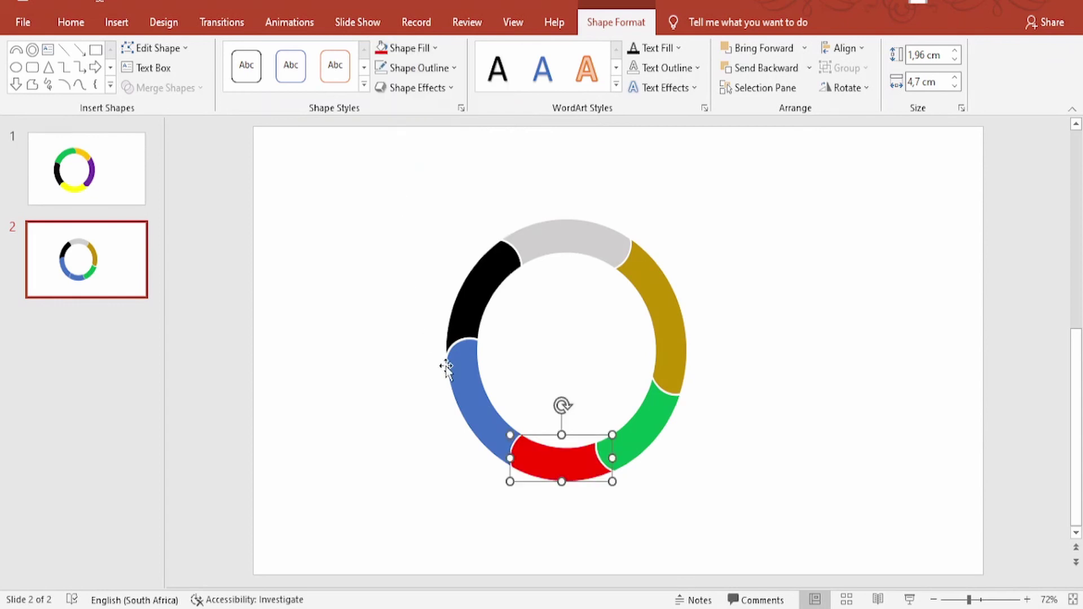
{"action": "left_click", "coordinate": [465, 397]}
{"action": "left_click", "coordinate": [430, 46]}
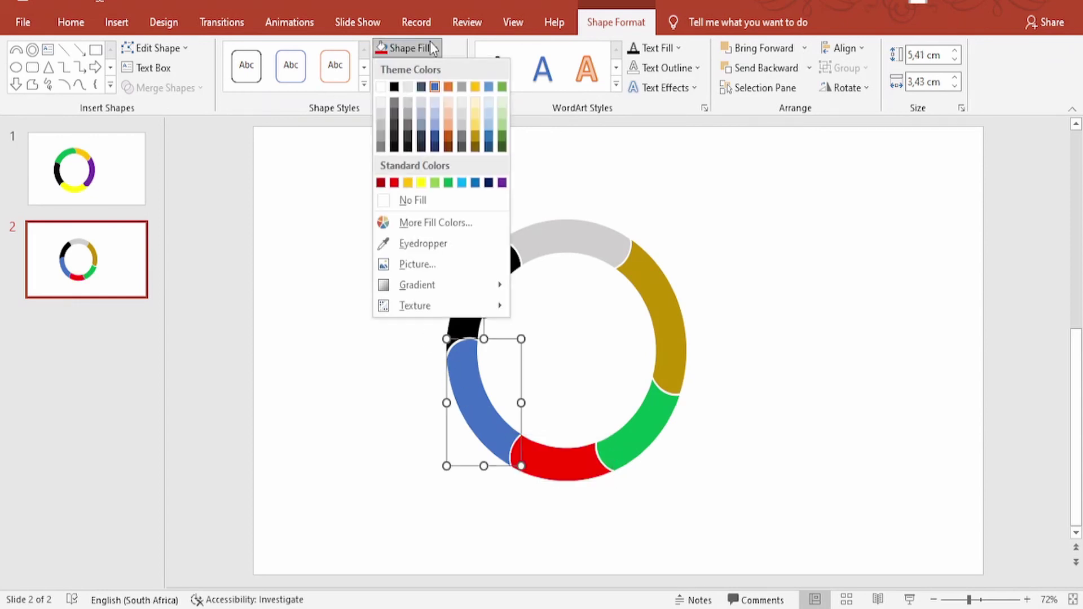
{"action": "left_click", "coordinate": [417, 183]}
{"action": "left_click", "coordinate": [820, 358]}
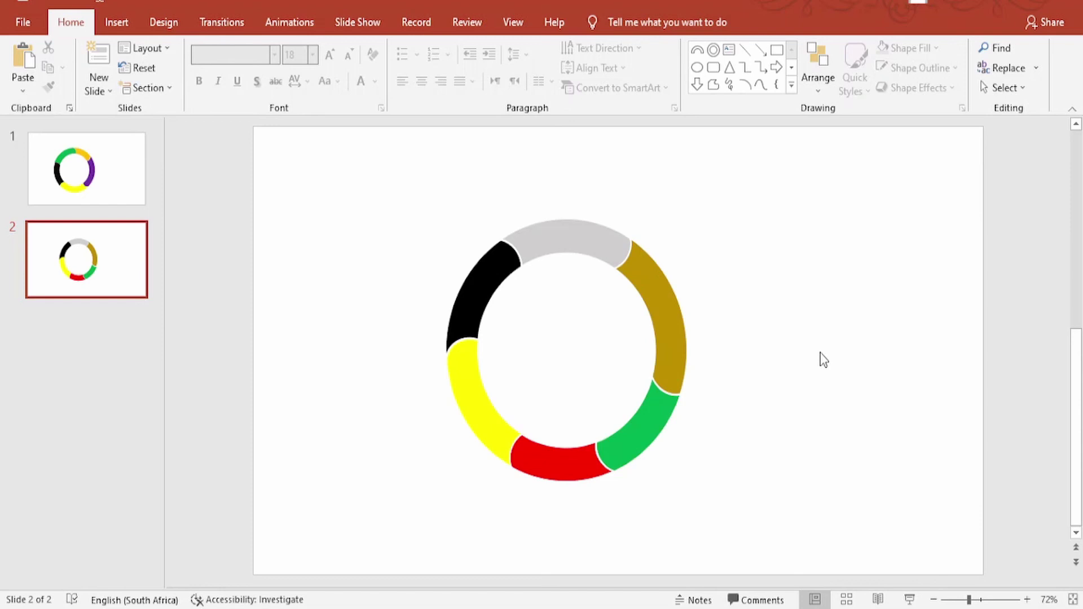
Drag the grey top segment upward so it stands out from the ring
{"action": "left_click_drag", "start_coordinate": [596, 243], "coordinate": [578, 223]}
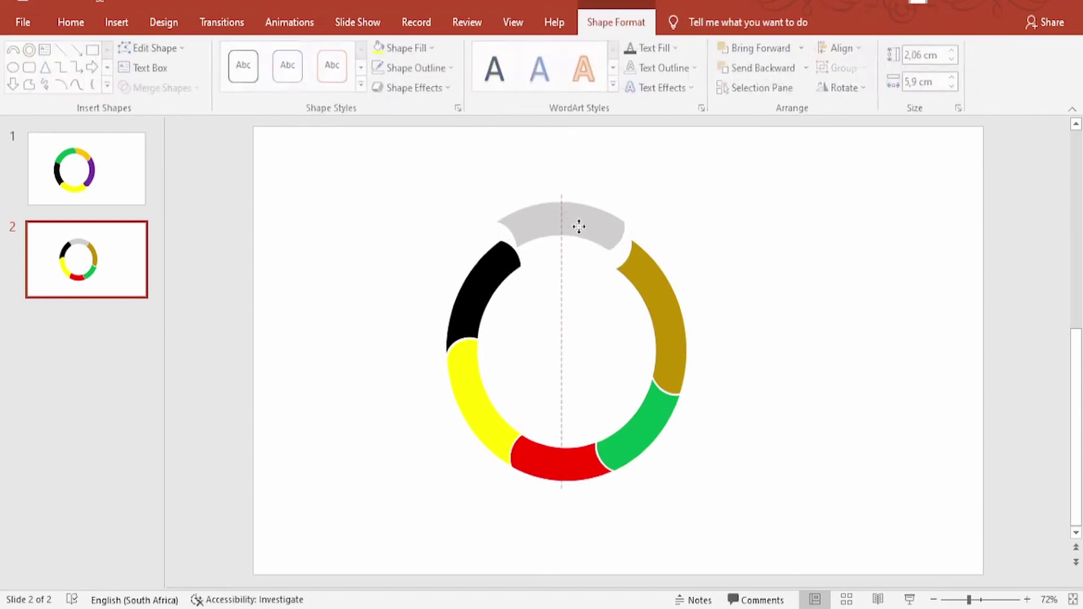